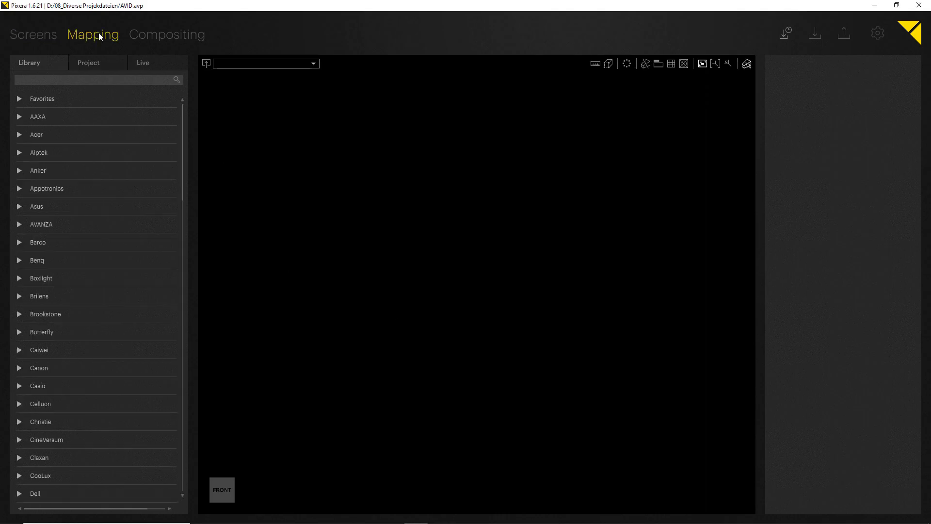
Step: Switch to the Compositing workspace to begin setting up screens
{"action": "left_click", "coordinate": [152, 37]}
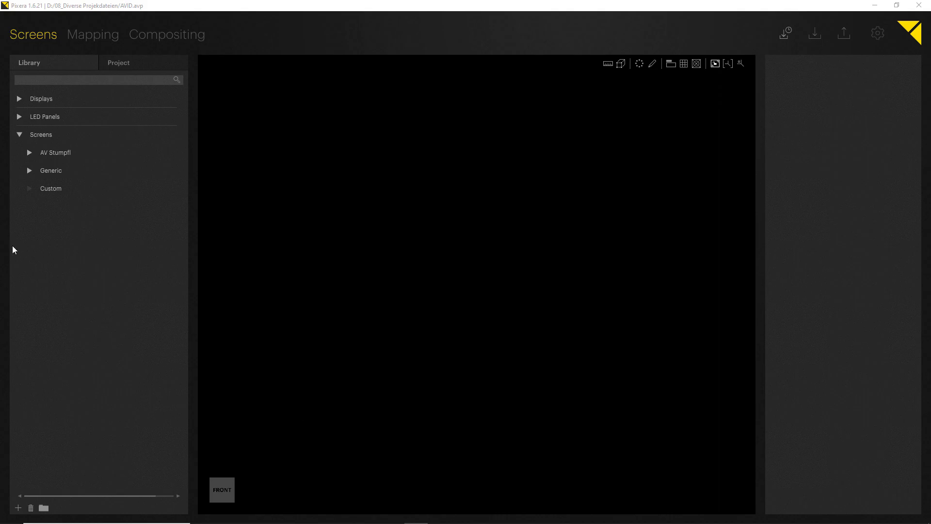
Step: Drag a Generic Flat Screen from Screens > Generic onto the stage, then view it in Mapping
{"action": "left_click", "coordinate": [27, 171]}
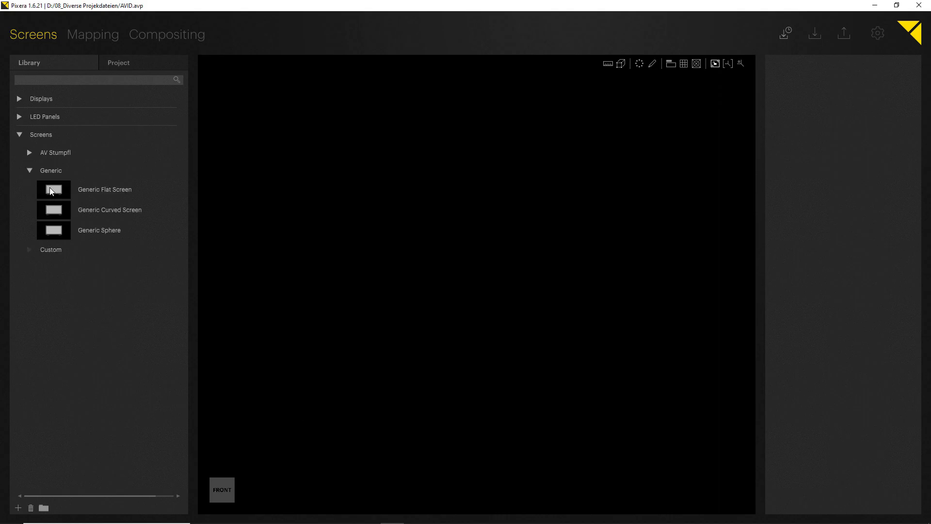
{"action": "left_click", "coordinate": [51, 191]}
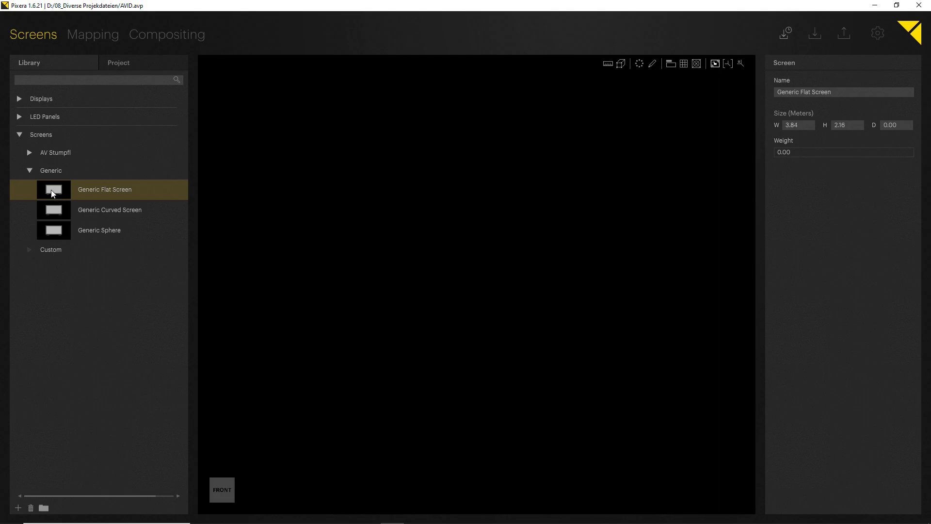
{"action": "left_click_drag", "start_coordinate": [53, 193], "coordinate": [462, 252]}
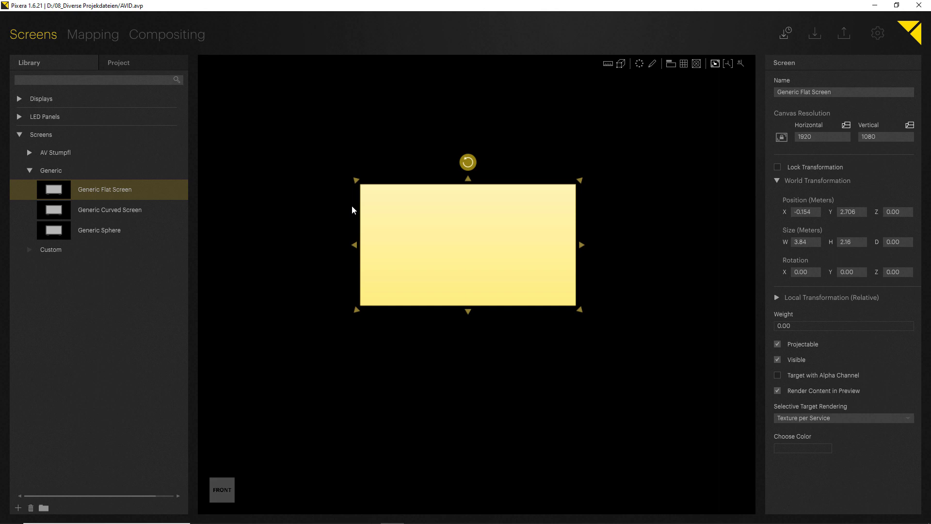
{"action": "left_click", "coordinate": [94, 38]}
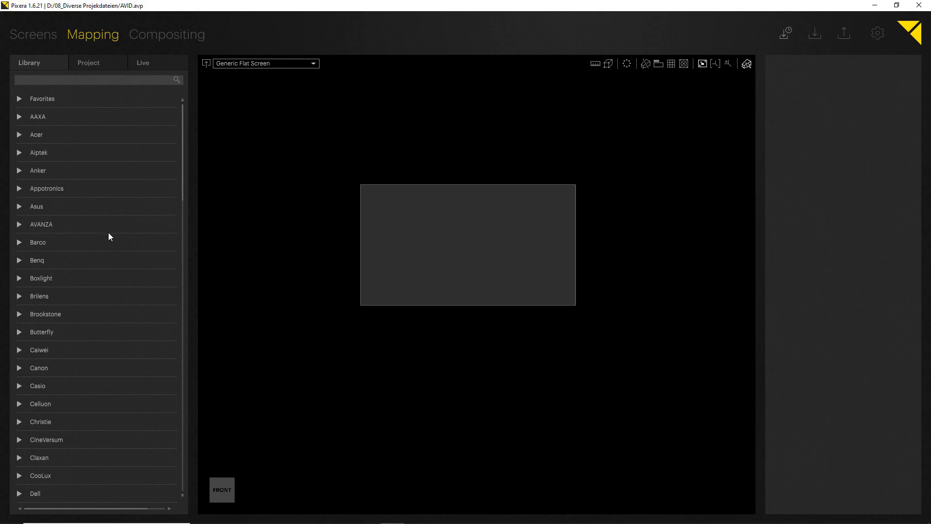
Step: Check the live systems on the network, then switch to the Compositing workspace
{"action": "left_click", "coordinate": [151, 64]}
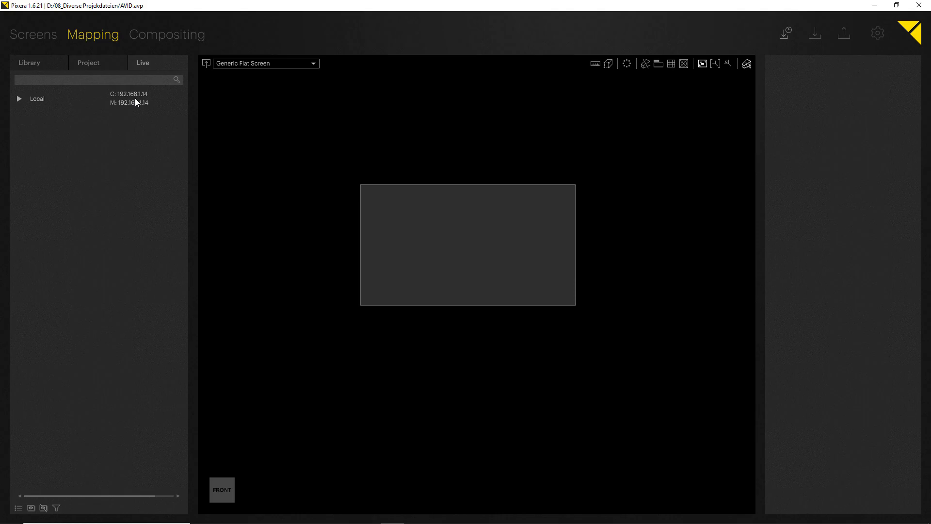
{"action": "left_click", "coordinate": [169, 37]}
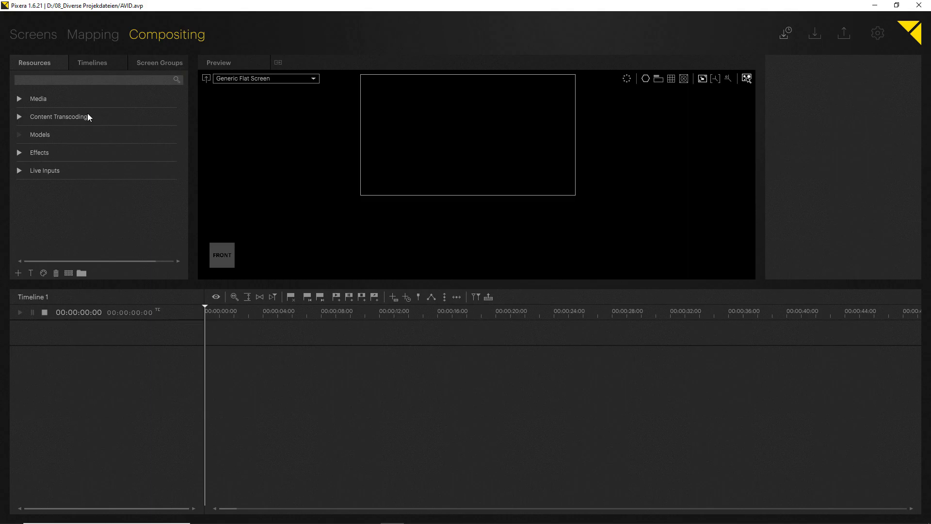
Step: Open Media > Standard Content and inspect the circuitboard_HD_h264.mp4 clip's details in the preview
{"action": "left_click", "coordinate": [19, 99]}
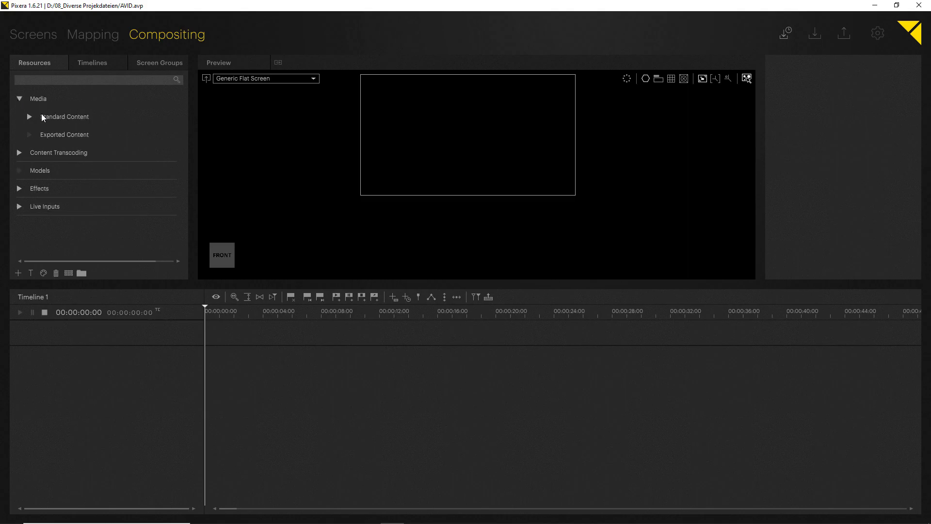
{"action": "left_click", "coordinate": [29, 117]}
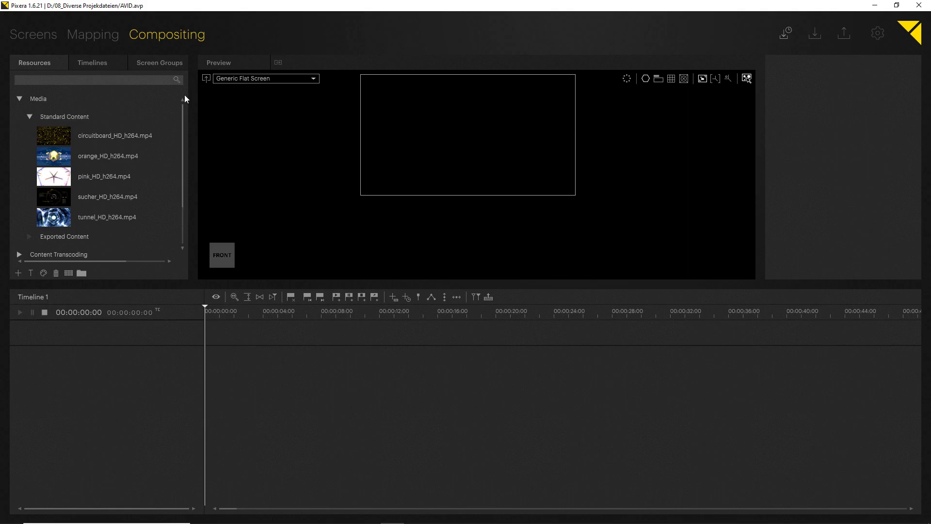
{"action": "left_click", "coordinate": [106, 138]}
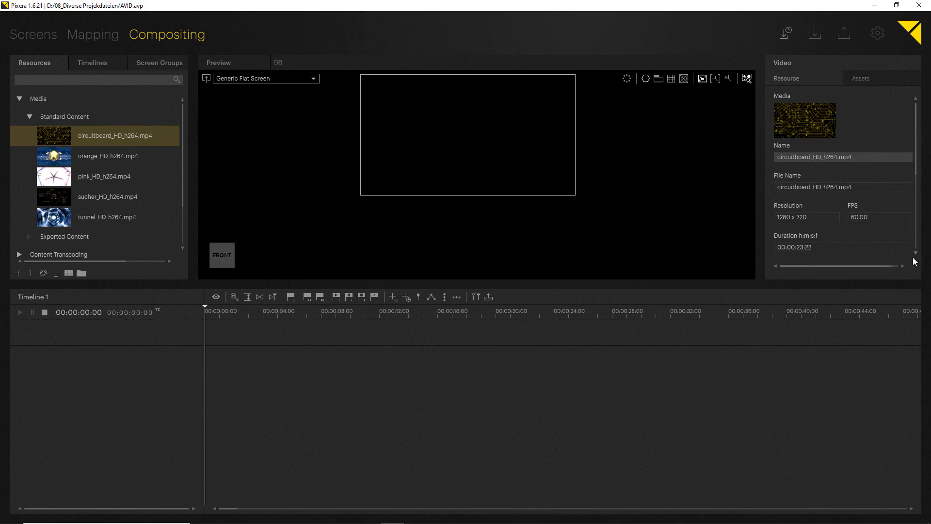
{"action": "middle_click_drag", "start_coordinate": [495, 177], "coordinate": [502, 222]}
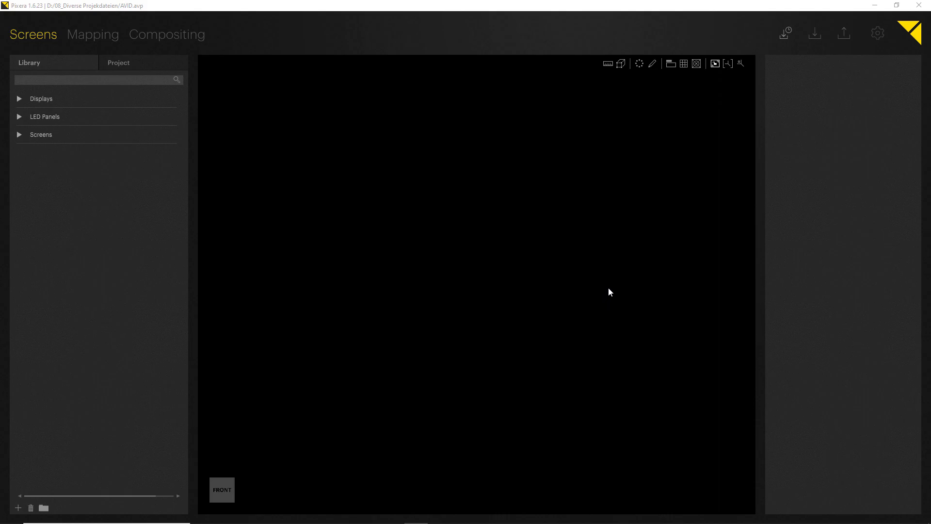
Step: Select the Generic Flat Screen (3.84 × 2.16 m) under Screens > Generic in the library
{"action": "left_click", "coordinate": [19, 135]}
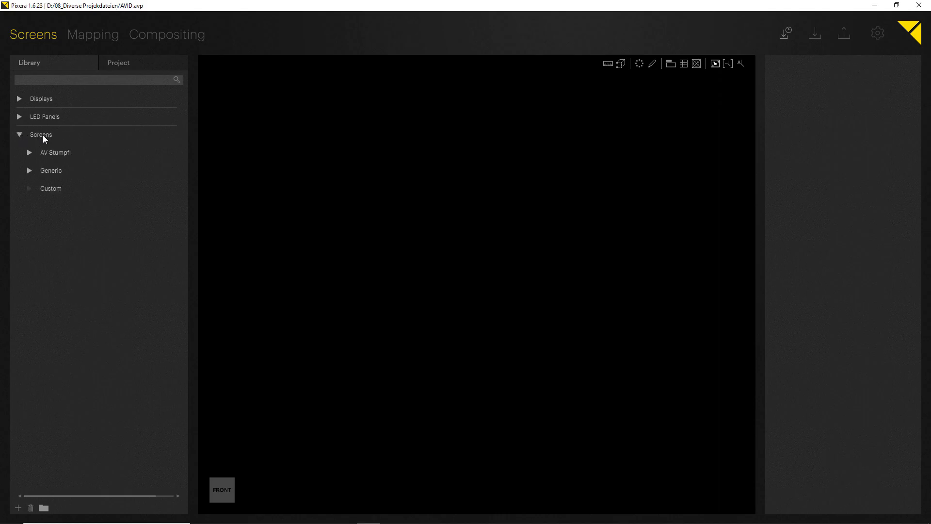
{"action": "left_click", "coordinate": [29, 171]}
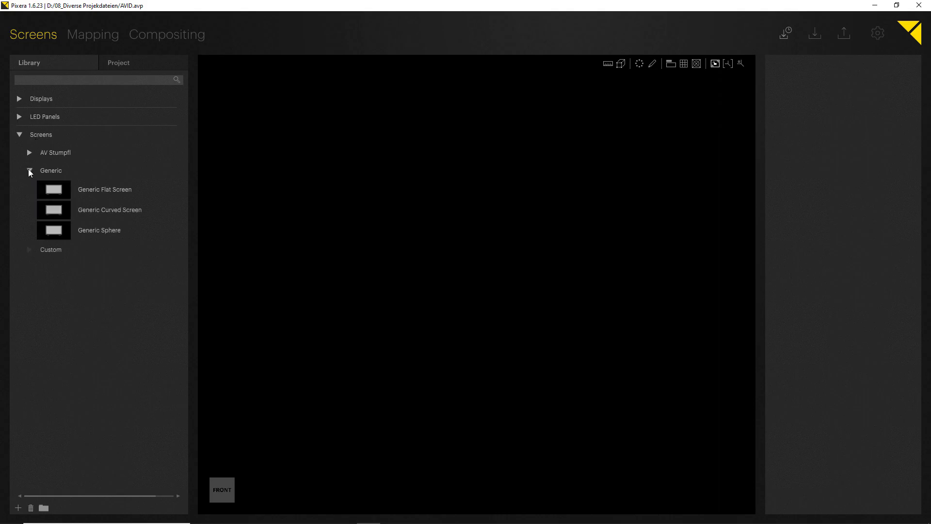
{"action": "left_click", "coordinate": [63, 191]}
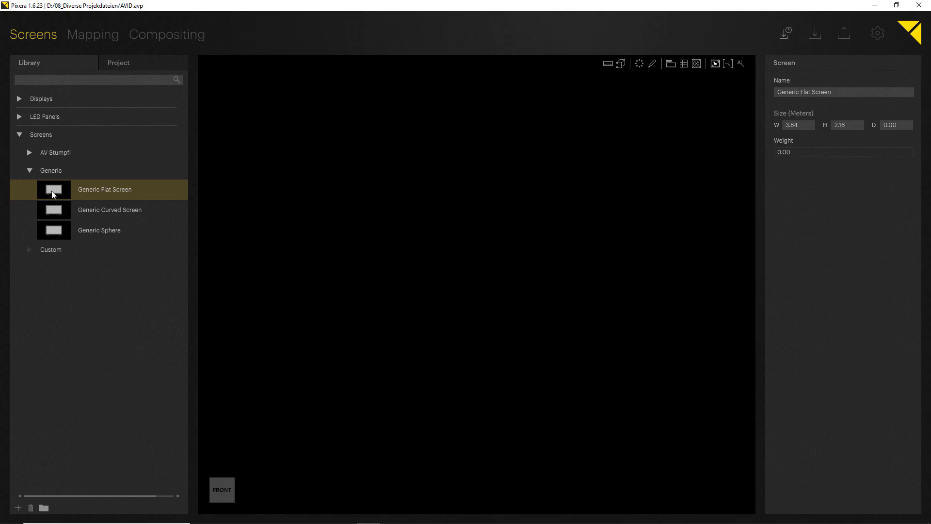
Step: Drag a Generic Flat Screen onto the stage and select it
{"action": "left_click_drag", "start_coordinate": [54, 195], "coordinate": [452, 249]}
{"action": "scroll", "coordinate": [450, 248], "scroll_direction": "up", "scroll_amount": 5}
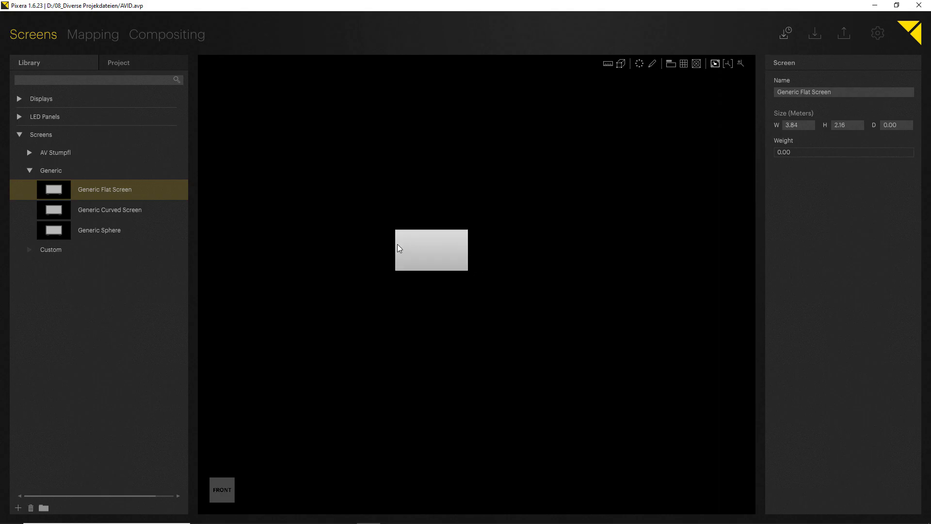
{"action": "scroll", "coordinate": [386, 253], "scroll_direction": "down", "scroll_amount": 3}
{"action": "left_click_drag", "start_coordinate": [438, 262], "coordinate": [434, 264]}
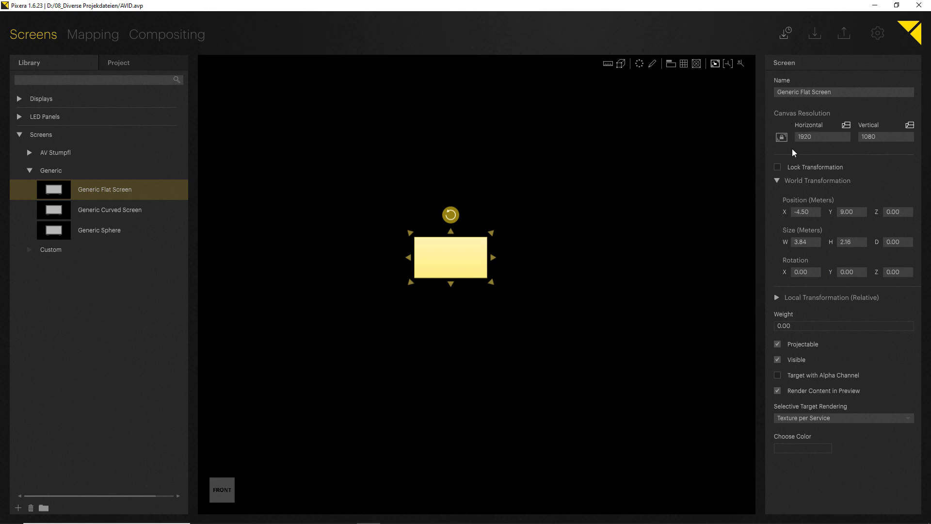
Step: Set the screen's position to X 2.00, Y 0.00
{"action": "mouse_move", "coordinate": [807, 216]}
{"action": "left_mouse_down"}
{"action": "mouse_move", "coordinate": [802, 204]}
{"action": "mouse_move", "coordinate": [797, 212]}
{"action": "left_mouse_up"}
{"action": "left_click_drag", "start_coordinate": [856, 208], "coordinate": [822, 203]}
{"action": "type", "text": "0"}
{"action": "left_click", "coordinate": [805, 212]}
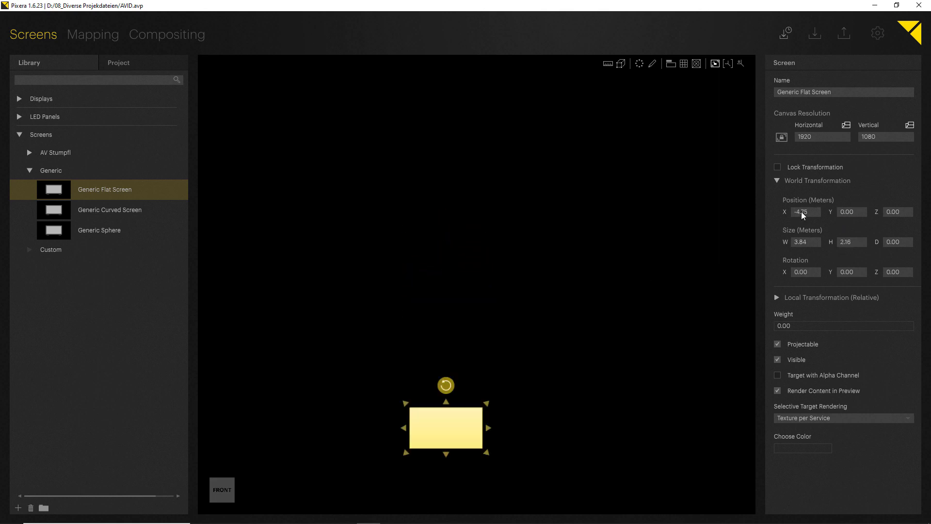
{"action": "type", "text": "0"}
{"action": "key", "text": "Return"}
{"action": "middle_click_drag", "start_coordinate": [539, 405], "coordinate": [470, 341]}
{"action": "scroll", "coordinate": [467, 388], "scroll_direction": "up", "scroll_amount": 3}
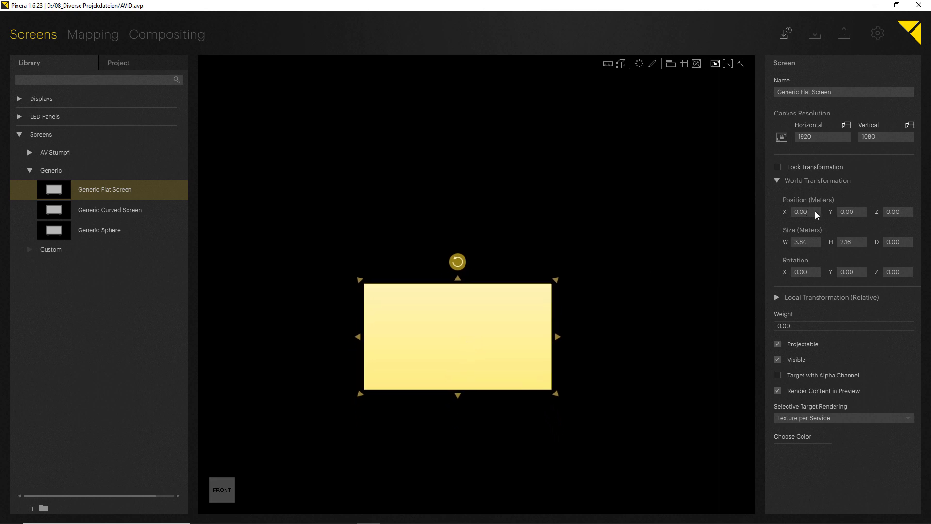
{"action": "type", "text": "2"}
{"action": "key", "text": "Return"}
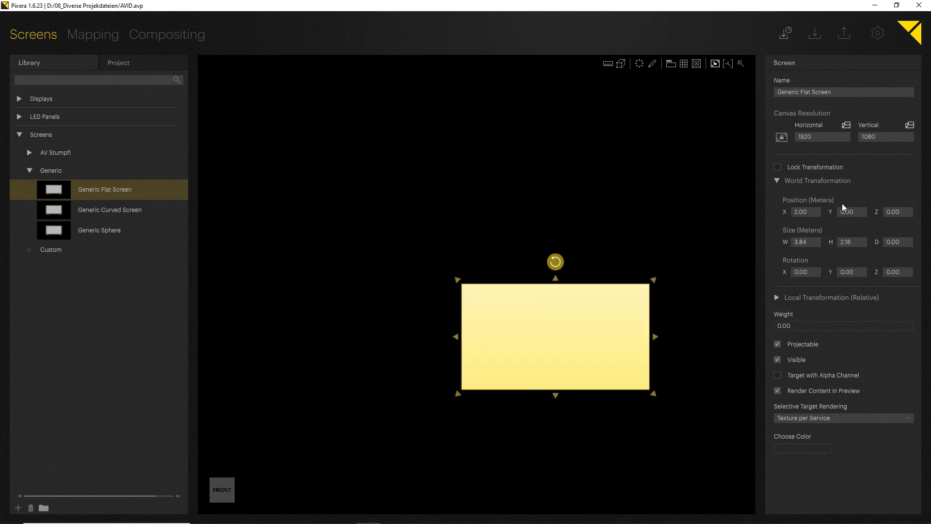
Step: Reset the screen's Position X to 0
{"action": "left_click", "coordinate": [852, 215]}
{"action": "left_click", "coordinate": [813, 215]}
{"action": "type", "text": "0"}
{"action": "key", "text": "Return"}
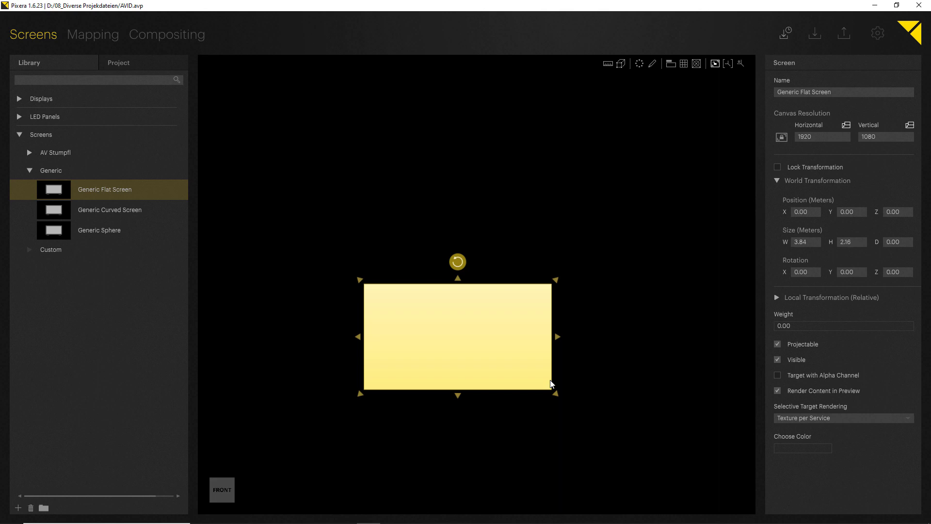
{"action": "middle_click_drag", "start_coordinate": [517, 388], "coordinate": [491, 369]}
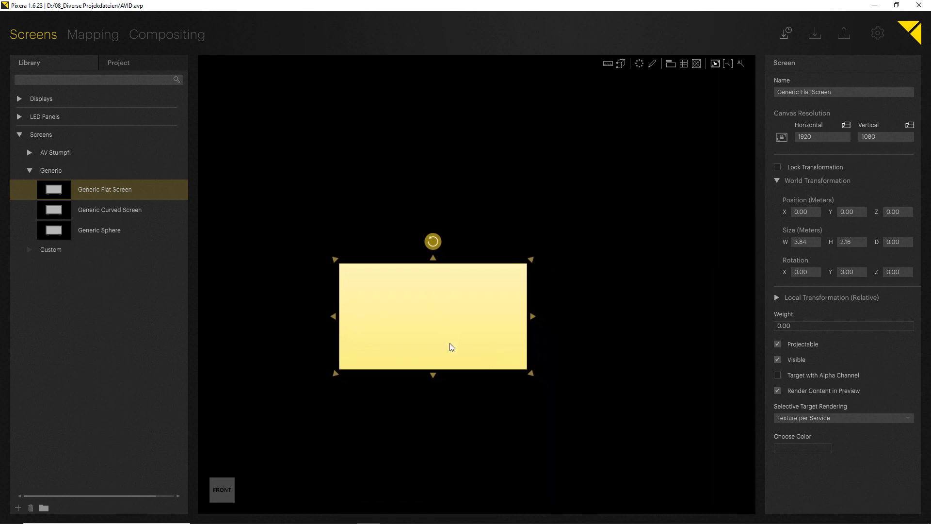
Step: Duplicate the screen with Ctrl+D and place the copy with a 2 m gap to its right
{"action": "key", "text": "ctrl+d"}
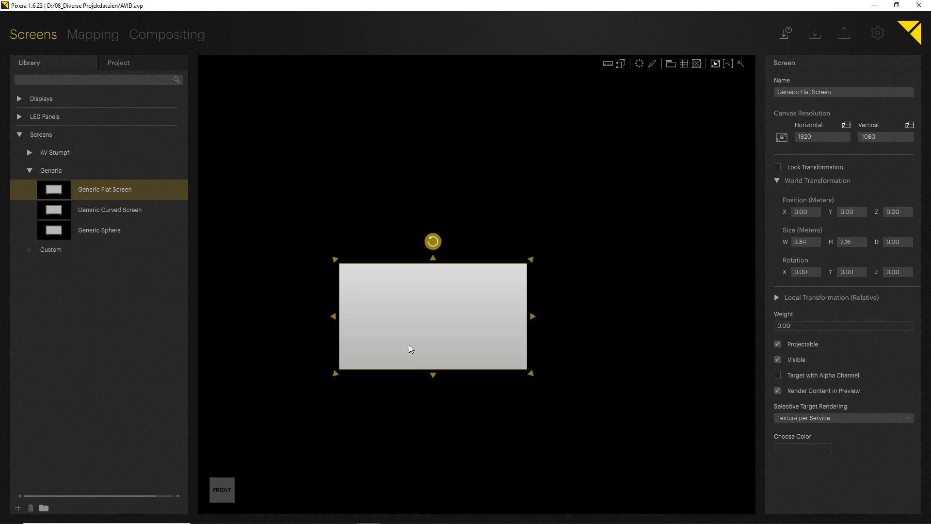
{"action": "left_click_drag", "start_coordinate": [400, 339], "coordinate": [539, 365]}
{"action": "middle_click_drag", "start_coordinate": [538, 365], "coordinate": [476, 339]}
{"action": "left_click_drag", "start_coordinate": [475, 339], "coordinate": [440, 347]}
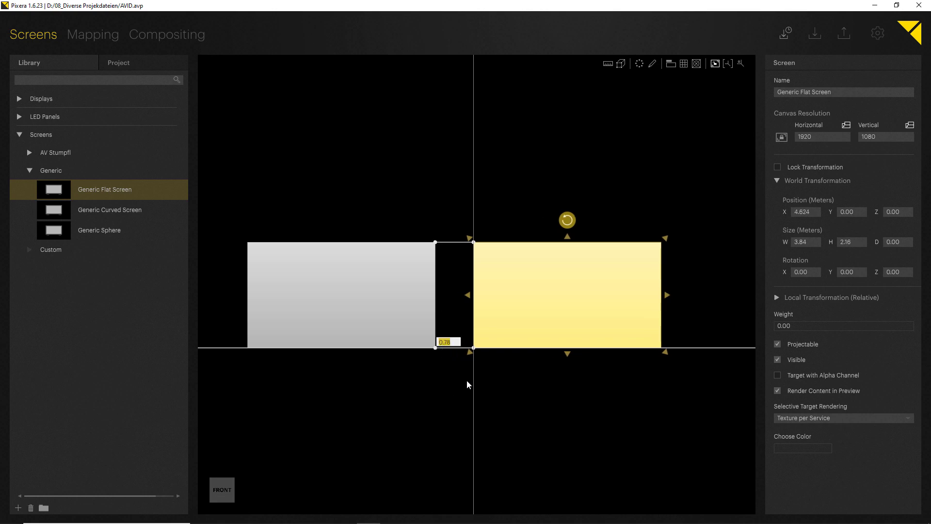
{"action": "type", "text": "2"}
{"action": "key", "text": "Return"}
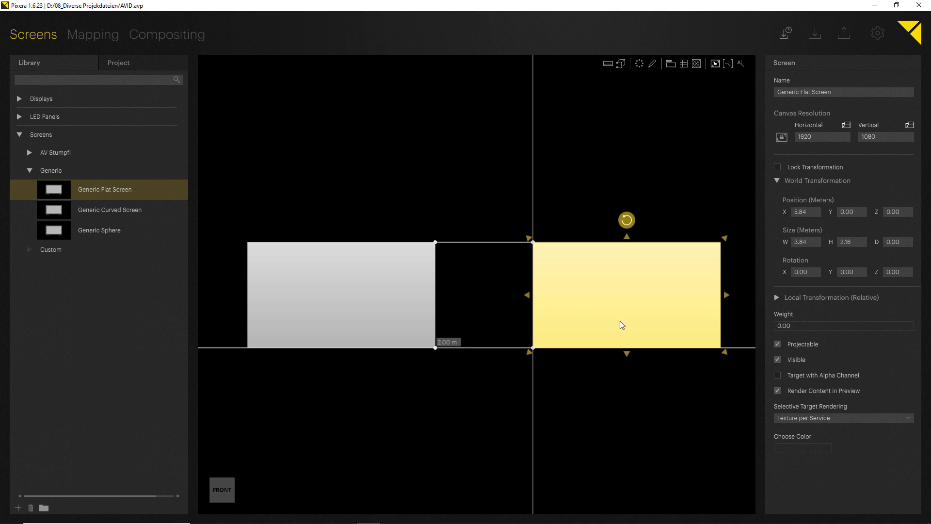
{"action": "key", "text": "Escape"}
Step: Place another Generic Flat Screen and drag its edges to widen it to about 7.12 m
{"action": "left_click_drag", "start_coordinate": [420, 373], "coordinate": [433, 305]}
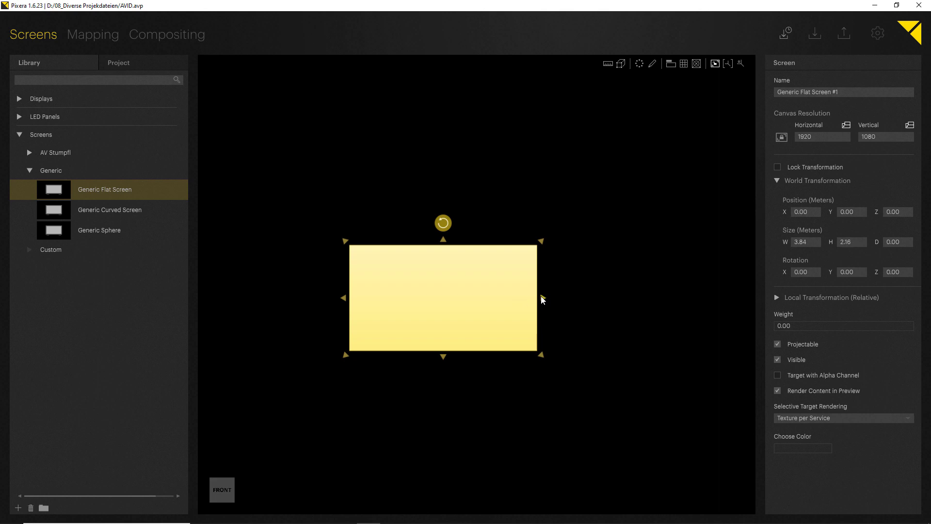
{"action": "left_click_drag", "start_coordinate": [542, 297], "coordinate": [646, 303]}
{"action": "left_click_drag", "start_coordinate": [511, 312], "coordinate": [430, 309]}
{"action": "mouse_move", "coordinate": [332, 300]}
{"action": "left_mouse_down"}
{"action": "mouse_move", "coordinate": [316, 301]}
{"action": "mouse_move", "coordinate": [344, 299]}
{"action": "mouse_move", "coordinate": [327, 304]}
{"action": "left_mouse_up"}
{"action": "left_click_drag", "start_coordinate": [429, 305], "coordinate": [444, 304]}
{"action": "mouse_move", "coordinate": [643, 298]}
{"action": "left_mouse_down"}
{"action": "mouse_move", "coordinate": [675, 306]}
{"action": "mouse_move", "coordinate": [654, 298]}
{"action": "left_mouse_up"}
{"action": "left_click_drag", "start_coordinate": [567, 297], "coordinate": [554, 299]}
{"action": "mouse_move", "coordinate": [643, 300]}
{"action": "left_mouse_down"}
{"action": "mouse_move", "coordinate": [672, 302]}
{"action": "mouse_move", "coordinate": [658, 301]}
{"action": "left_mouse_up"}
{"action": "left_click_drag", "start_coordinate": [480, 307], "coordinate": [473, 305]}
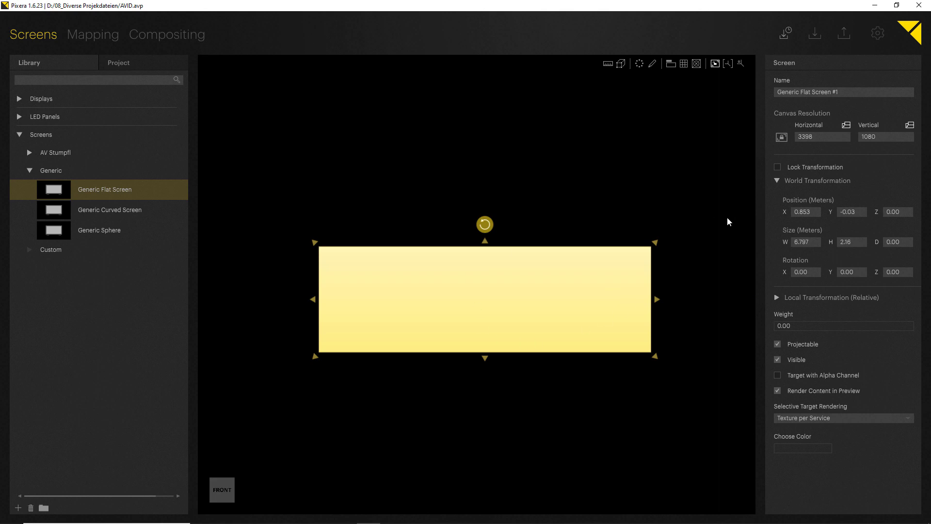
{"action": "left_click_drag", "start_coordinate": [461, 282], "coordinate": [451, 278]}
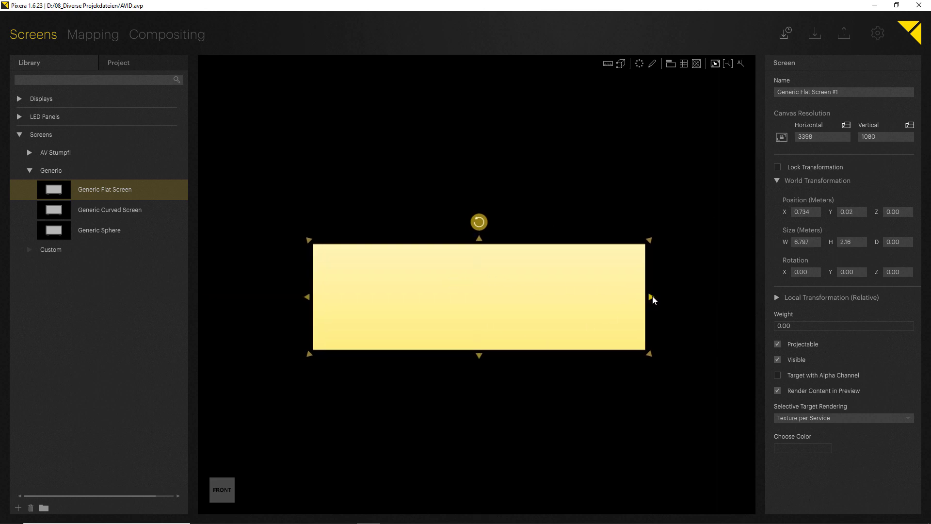
{"action": "left_click_drag", "start_coordinate": [651, 297], "coordinate": [667, 297]}
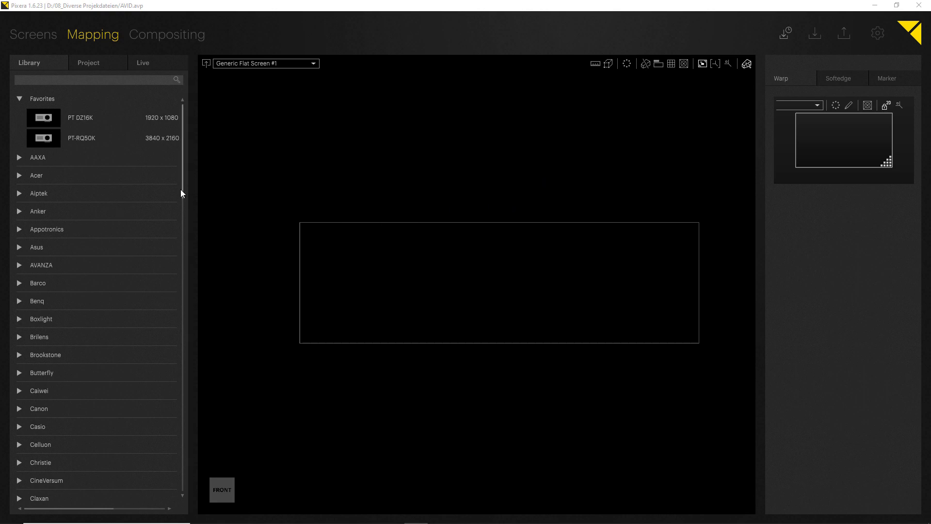
Step: Select the PT DZ16K favourite projector and widen the library to reveal its lumen ratings
{"action": "mouse_move", "coordinate": [181, 189]}
{"action": "left_mouse_down"}
{"action": "mouse_move", "coordinate": [165, 262]}
{"action": "mouse_move", "coordinate": [194, 310]}
{"action": "mouse_move", "coordinate": [178, 420]}
{"action": "mouse_move", "coordinate": [181, 487]}
{"action": "mouse_move", "coordinate": [180, 179]}
{"action": "left_mouse_up"}
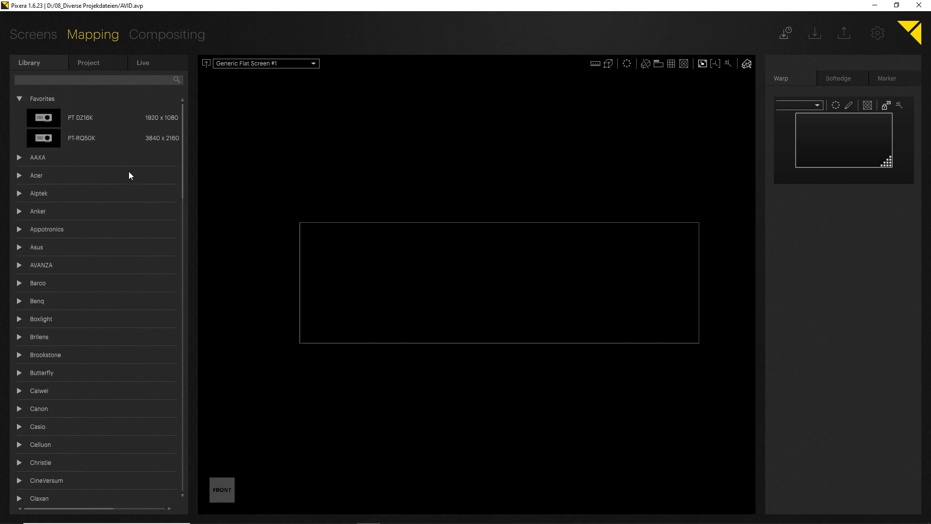
{"action": "left_click", "coordinate": [55, 115]}
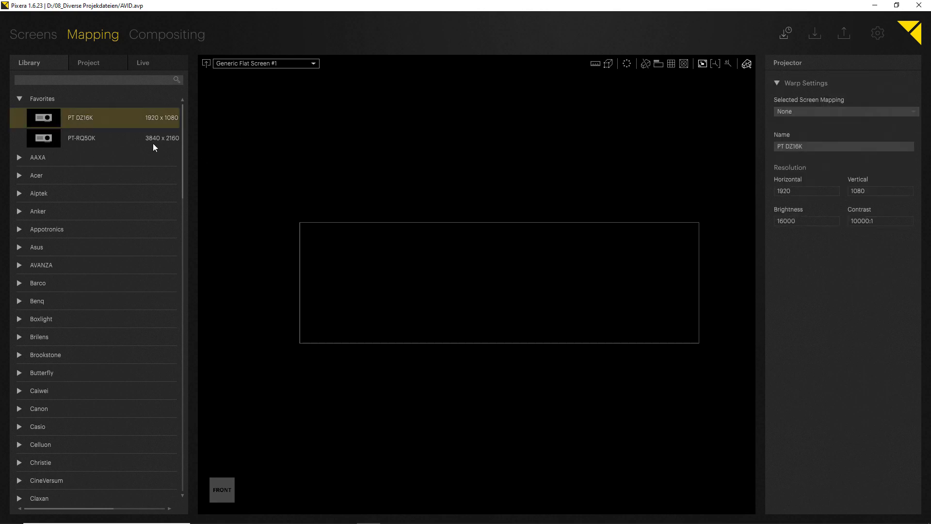
{"action": "left_click_drag", "start_coordinate": [207, 158], "coordinate": [313, 155]}
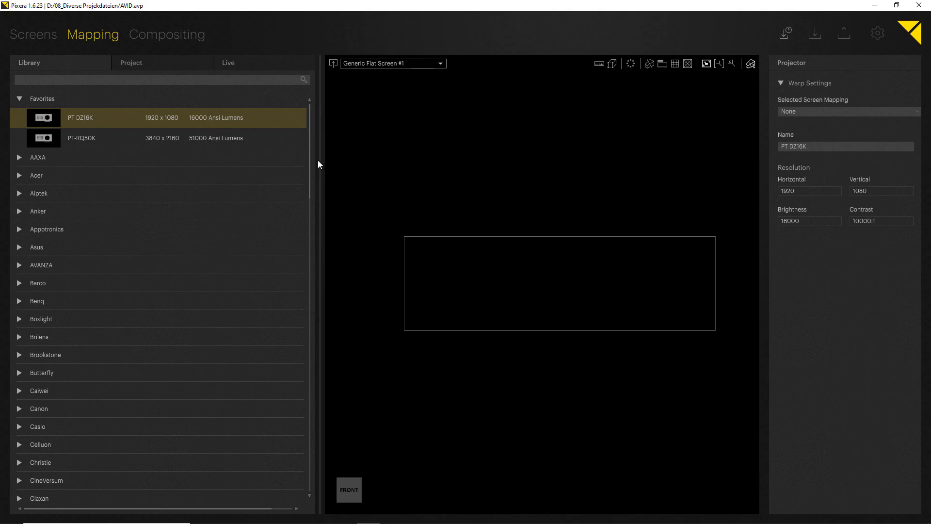
{"action": "left_click_drag", "start_coordinate": [319, 160], "coordinate": [245, 169]}
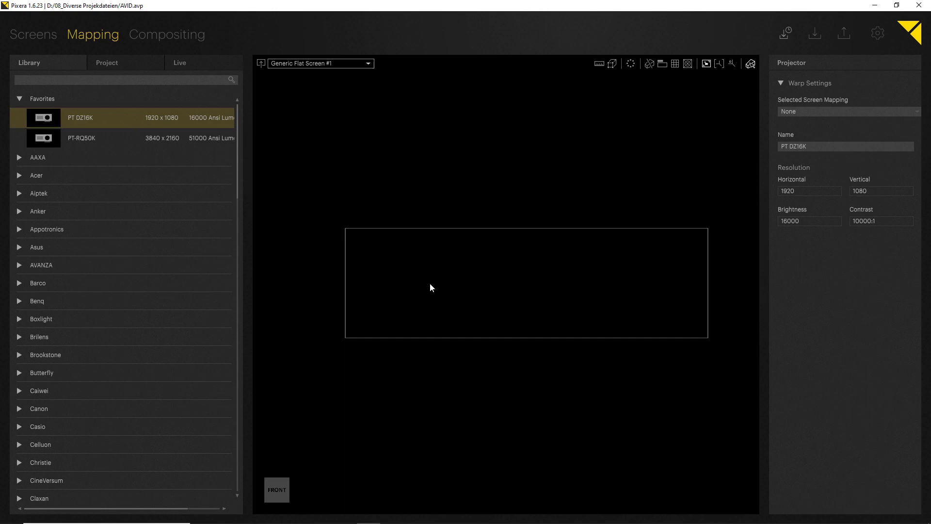
Step: Add a PT DZ16K projector, hide frustums, and aim its projection at the screen's left part
{"action": "left_click_drag", "start_coordinate": [429, 284], "coordinate": [415, 280]}
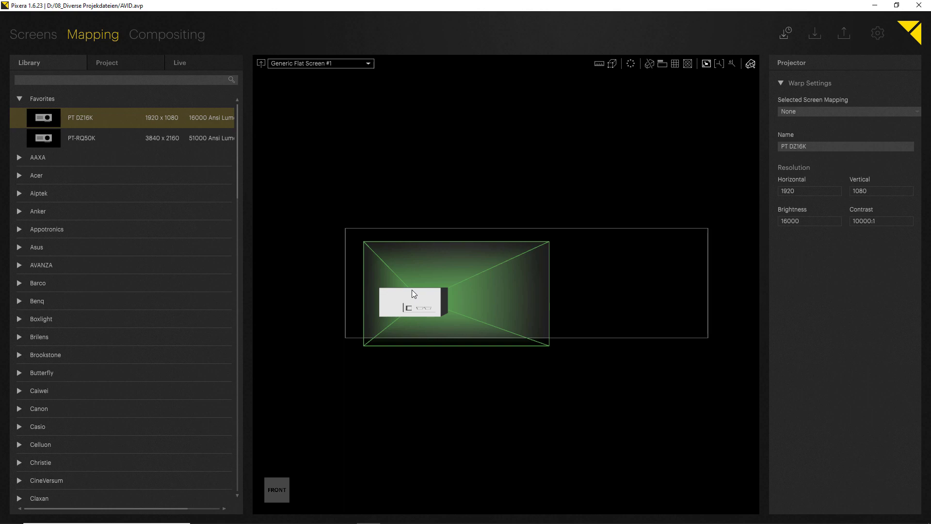
{"action": "middle_click_drag", "start_coordinate": [523, 245], "coordinate": [502, 272]}
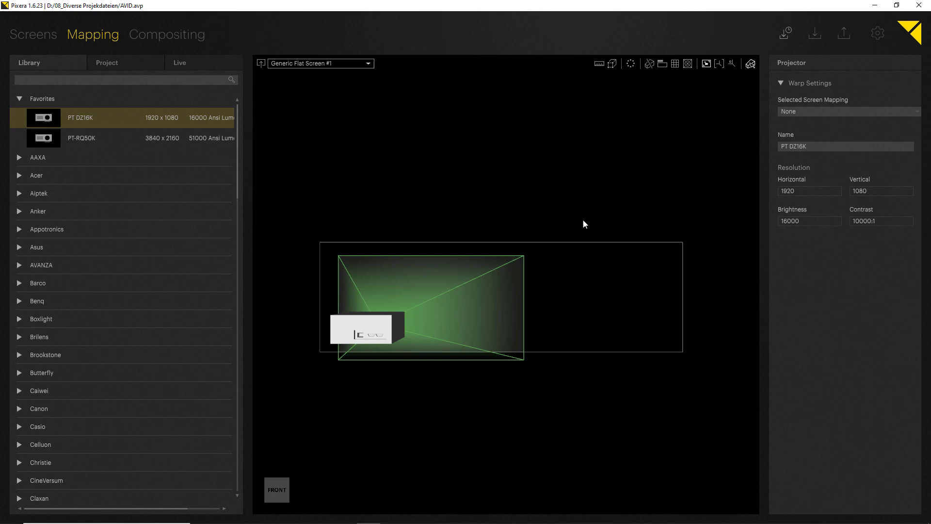
{"action": "left_click", "coordinate": [651, 67]}
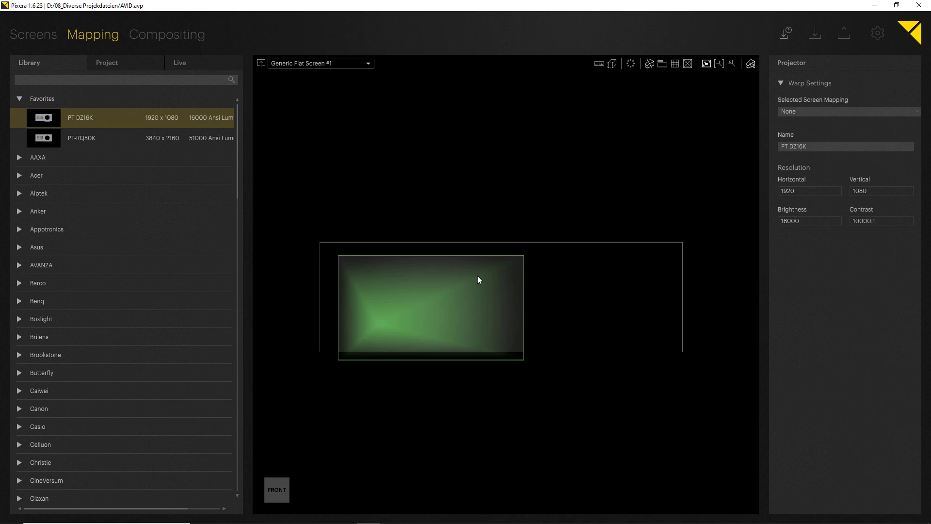
{"action": "left_click_drag", "start_coordinate": [470, 279], "coordinate": [415, 304]}
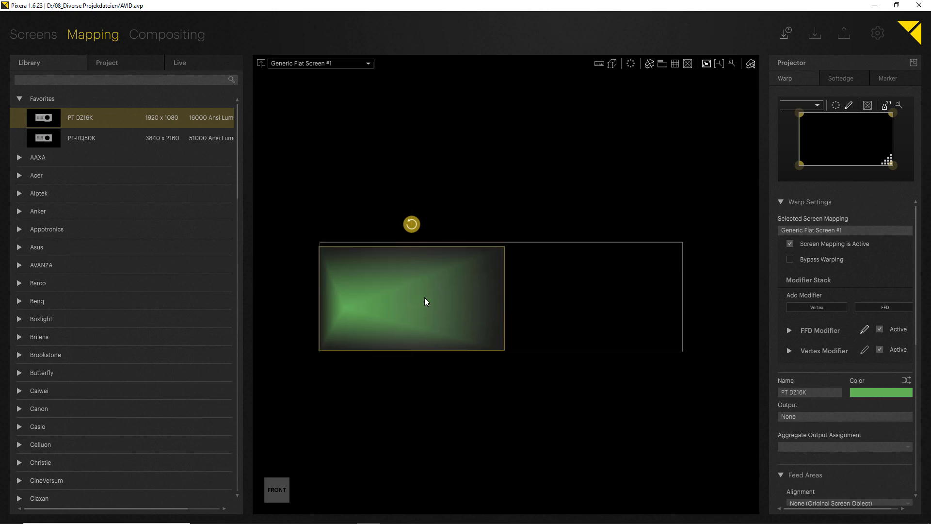
Step: Show the projector models again, delete the trial duplicate, and align the projector to the screen's left edge
{"action": "left_click", "coordinate": [651, 67]}
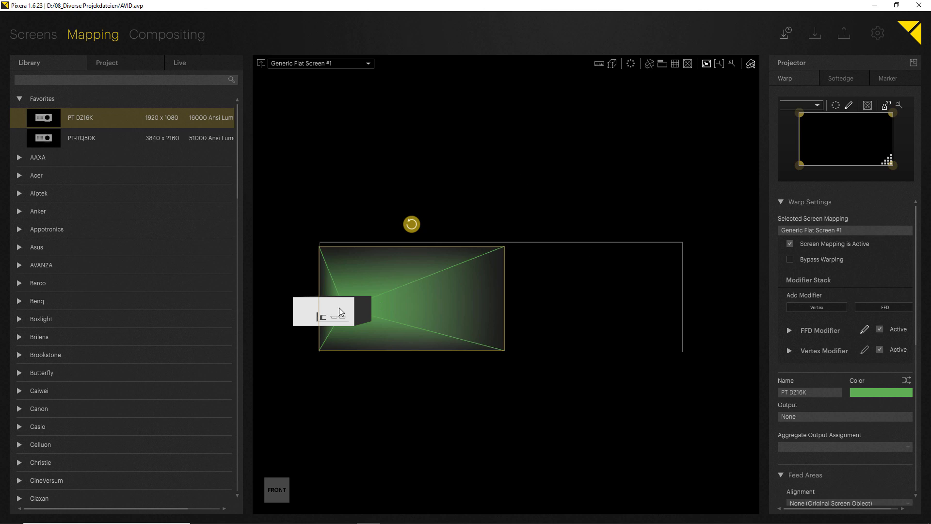
{"action": "left_click_drag", "start_coordinate": [339, 313], "coordinate": [626, 323]}
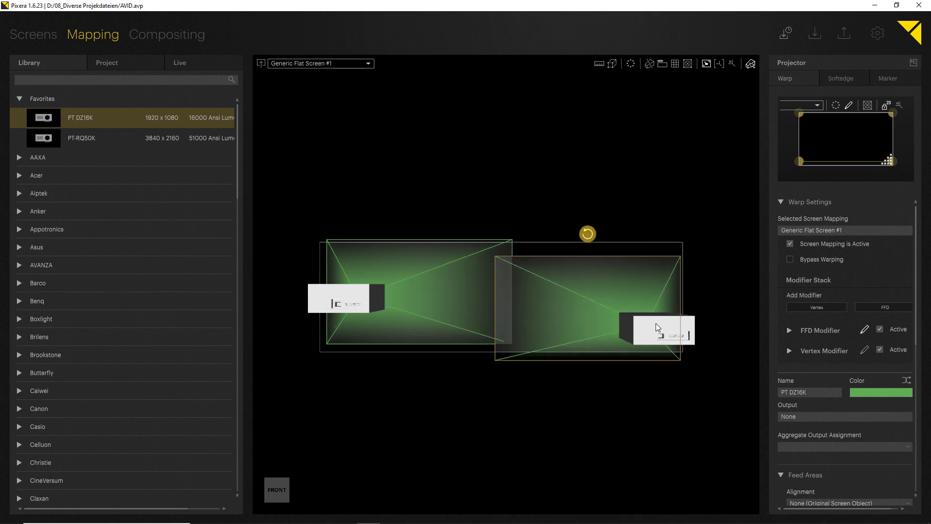
{"action": "key", "text": "Delete"}
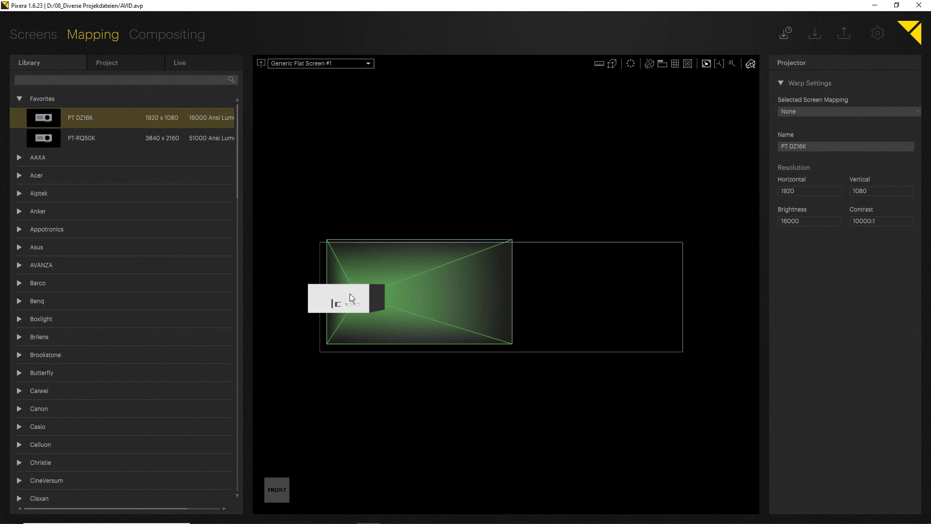
{"action": "left_click_drag", "start_coordinate": [345, 299], "coordinate": [340, 306]}
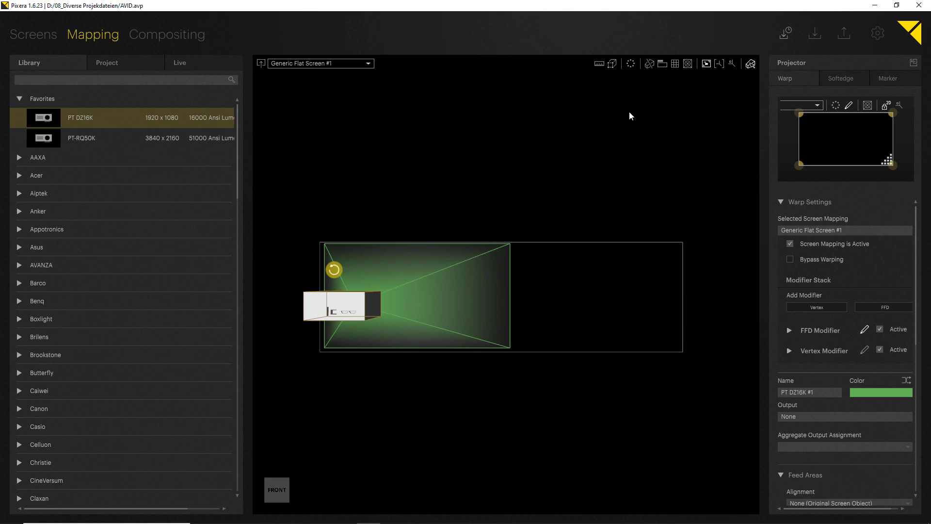
Step: Expand Lens Properties and choose the ET-D75LE10 lens after trying LE6 and LE20
{"action": "scroll", "coordinate": [848, 303], "scroll_direction": "down", "scroll_amount": 1}
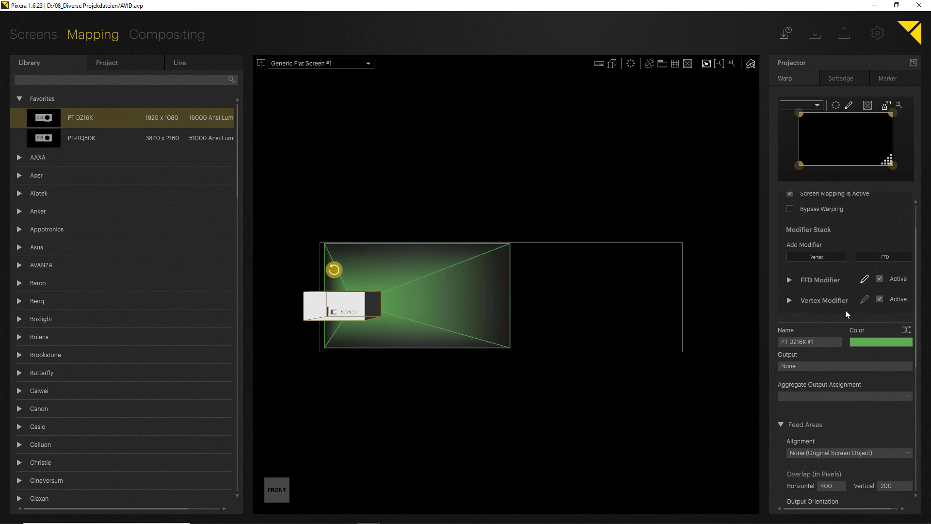
{"action": "scroll", "coordinate": [847, 299], "scroll_direction": "up", "scroll_amount": 1}
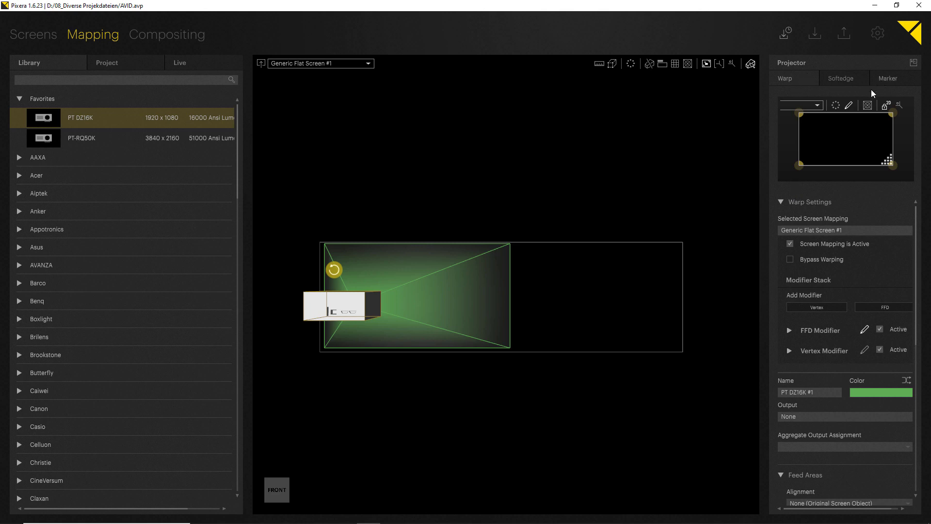
{"action": "scroll", "coordinate": [843, 280], "scroll_direction": "down", "scroll_amount": 1}
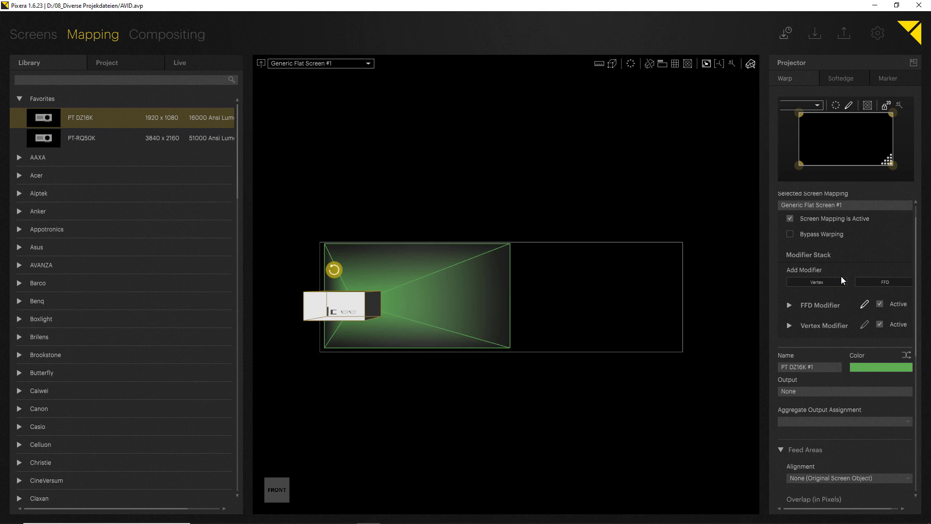
{"action": "scroll", "coordinate": [841, 281], "scroll_direction": "down", "scroll_amount": 1}
{"action": "scroll", "coordinate": [842, 279], "scroll_direction": "down", "scroll_amount": 9}
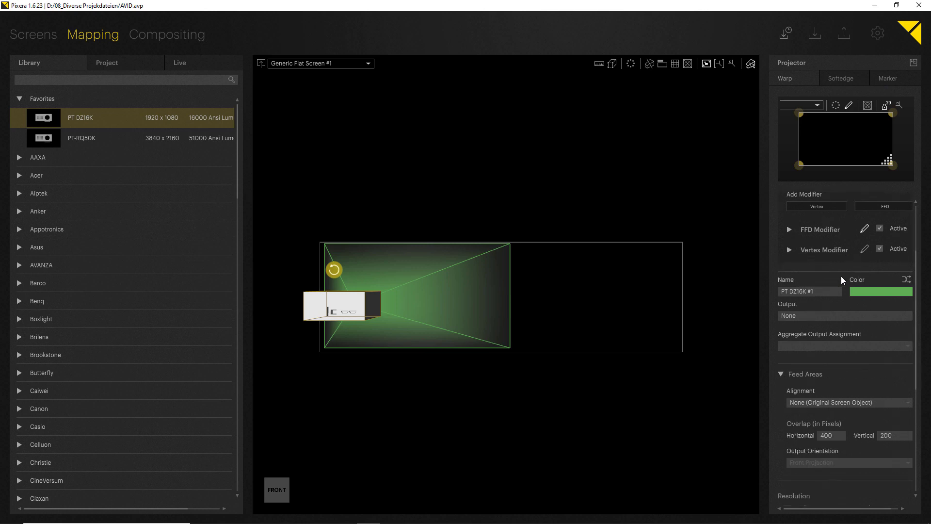
{"action": "scroll", "coordinate": [841, 275], "scroll_direction": "down", "scroll_amount": 2}
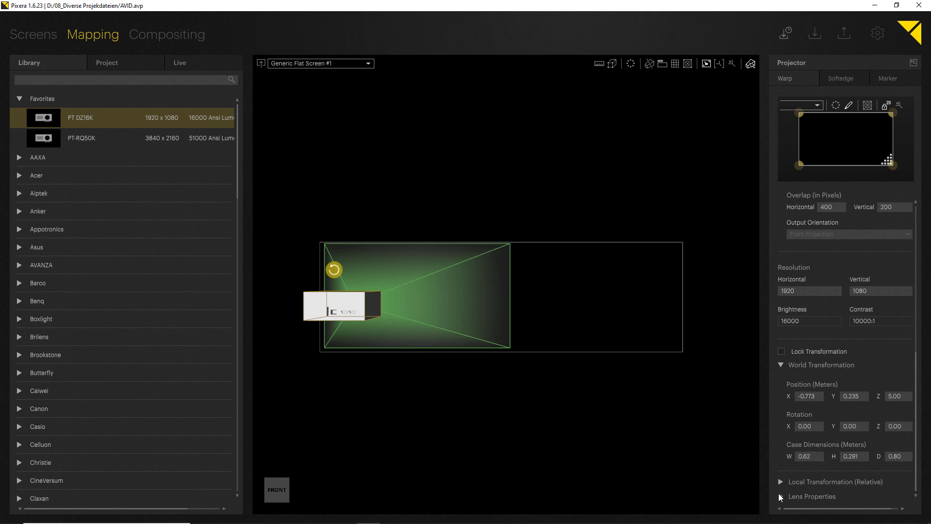
{"action": "left_click", "coordinate": [780, 496]}
{"action": "scroll", "coordinate": [845, 389], "scroll_direction": "down", "scroll_amount": 6}
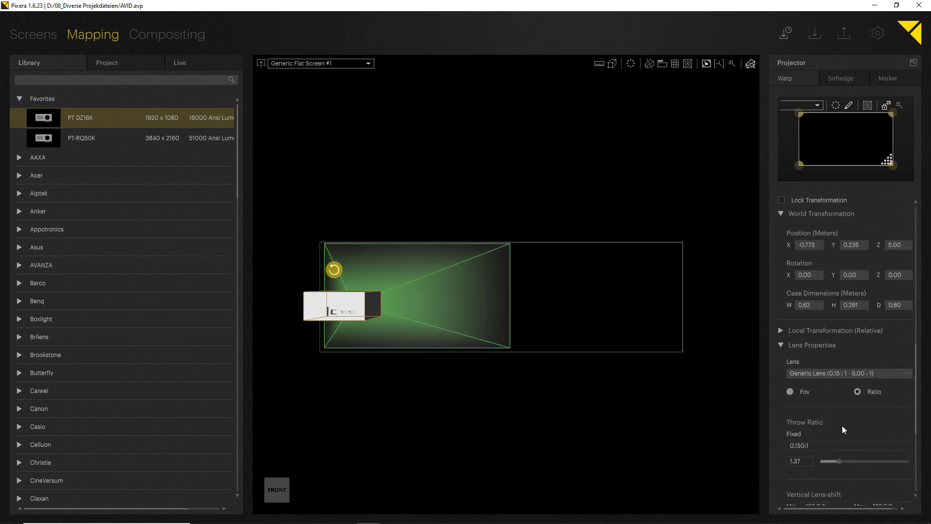
{"action": "left_click", "coordinate": [843, 373]}
{"action": "left_click", "coordinate": [822, 387]}
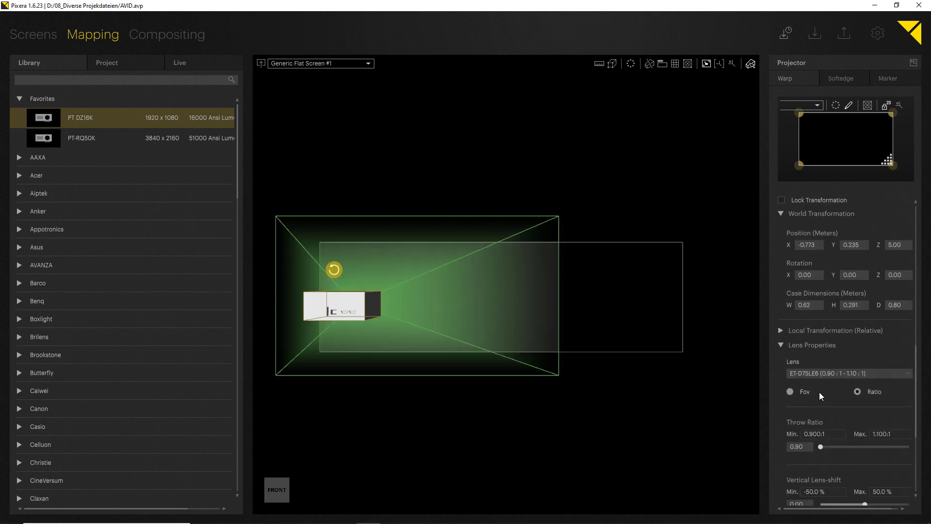
{"action": "left_click", "coordinate": [825, 373]}
{"action": "left_click", "coordinate": [817, 404]}
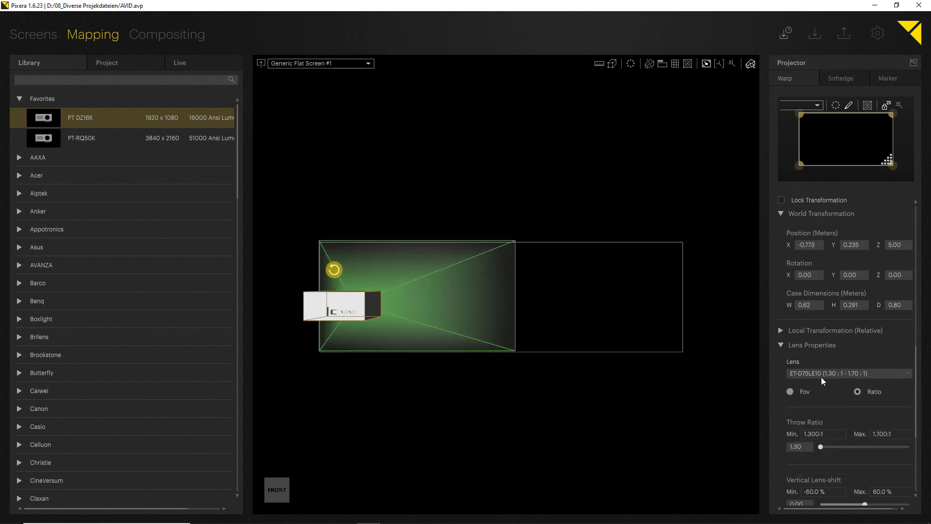
{"action": "left_click", "coordinate": [822, 373]}
{"action": "left_click", "coordinate": [821, 413]}
{"action": "left_click", "coordinate": [817, 371]}
{"action": "left_click", "coordinate": [820, 410]}
Step: Set throw ratio 1.30 and lens shift to -0.98% vertical and 0.55% horizontal
{"action": "mouse_move", "coordinate": [826, 446]}
{"action": "left_mouse_down"}
{"action": "mouse_move", "coordinate": [895, 446]}
{"action": "mouse_move", "coordinate": [819, 449]}
{"action": "left_mouse_up"}
{"action": "scroll", "coordinate": [825, 443], "scroll_direction": "down", "scroll_amount": 2}
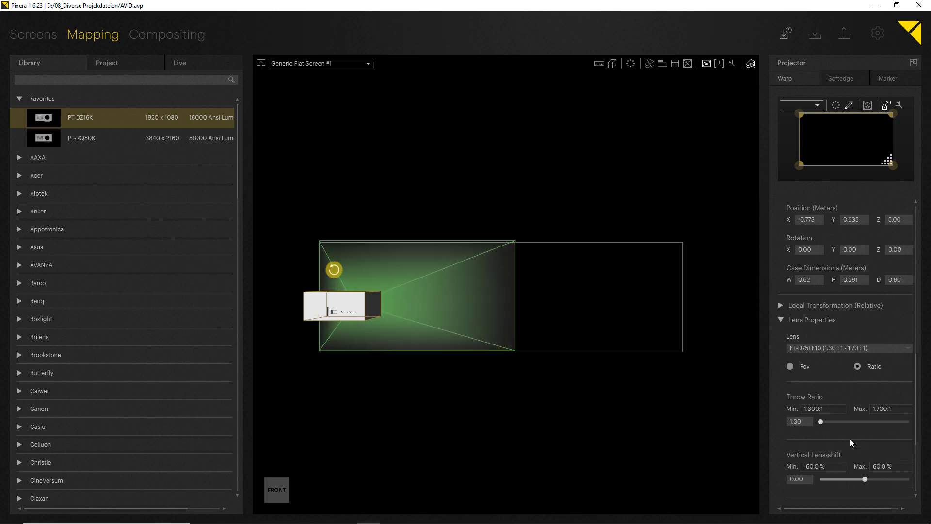
{"action": "mouse_move", "coordinate": [864, 454]}
{"action": "left_mouse_down"}
{"action": "mouse_move", "coordinate": [883, 453]}
{"action": "mouse_move", "coordinate": [843, 452]}
{"action": "mouse_move", "coordinate": [862, 449]}
{"action": "mouse_move", "coordinate": [854, 461]}
{"action": "mouse_move", "coordinate": [866, 458]}
{"action": "left_mouse_up"}
{"action": "scroll", "coordinate": [863, 449], "scroll_direction": "down", "scroll_amount": 2}
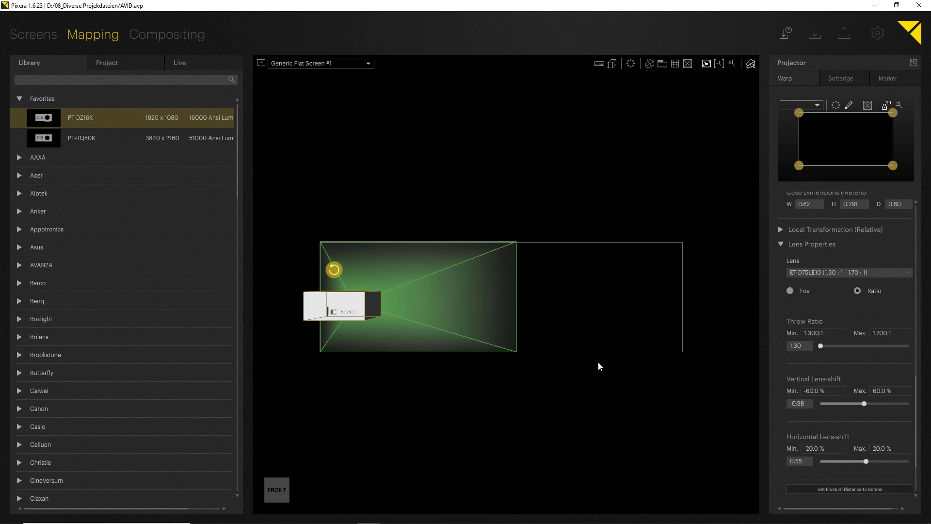
Step: Open Auto Transform for the projector and preview aligning it to fill the screen
{"action": "left_click", "coordinate": [630, 64]}
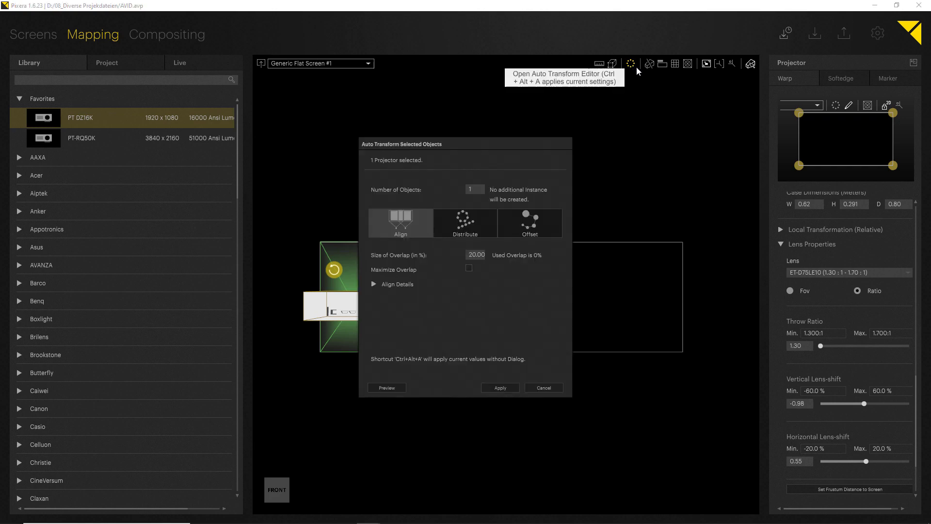
{"action": "left_click_drag", "start_coordinate": [452, 144], "coordinate": [184, 99]}
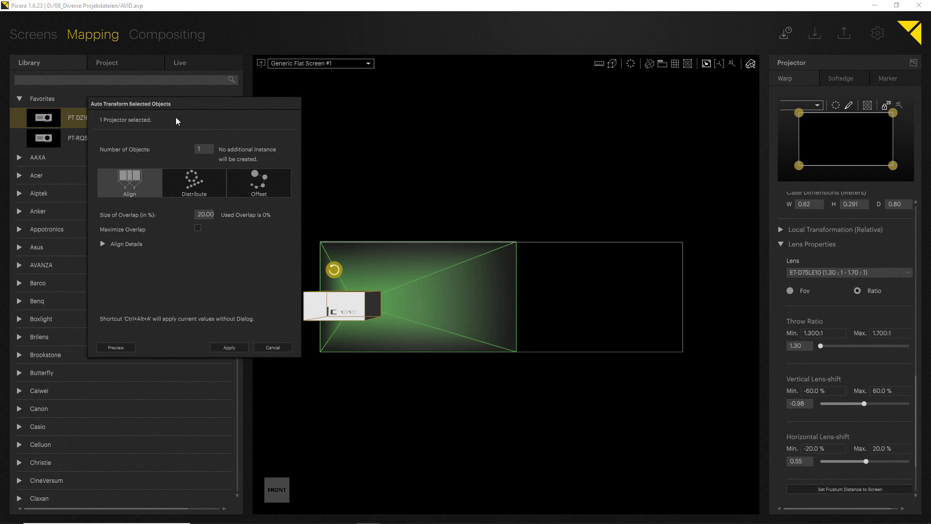
{"action": "left_click", "coordinate": [117, 348]}
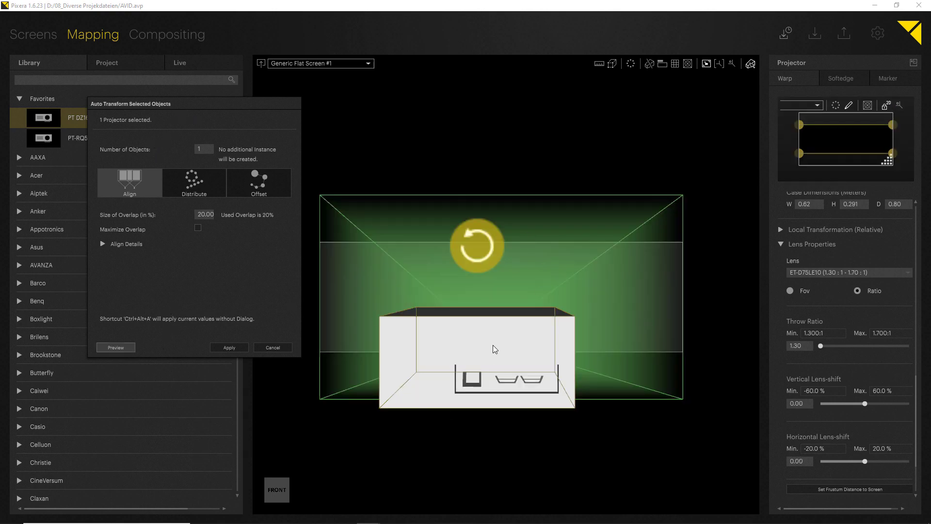
{"action": "scroll", "coordinate": [388, 277], "scroll_direction": "down", "scroll_amount": 2}
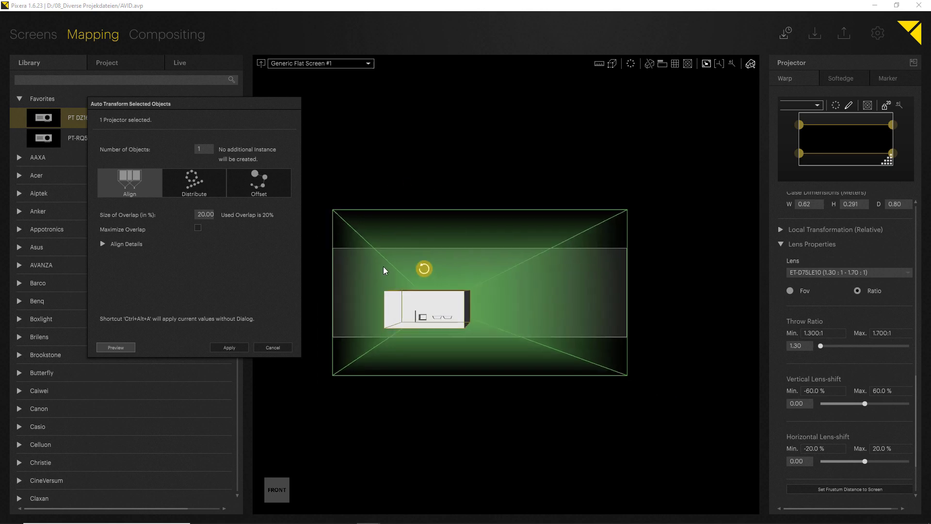
{"action": "middle_click_drag", "start_coordinate": [362, 250], "coordinate": [377, 247]}
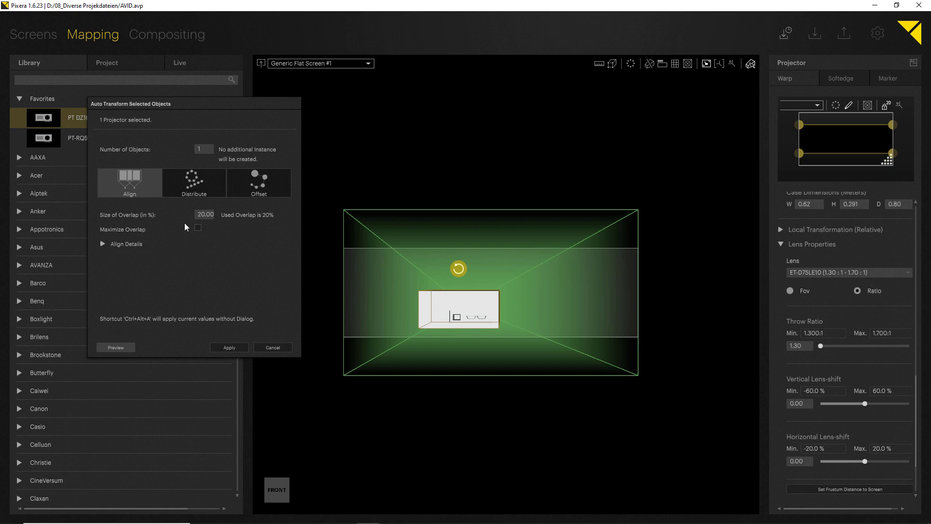
Step: Set Number of Objects to 2 with a 15.00 overlap for the projector pair
{"action": "left_click", "coordinate": [200, 149]}
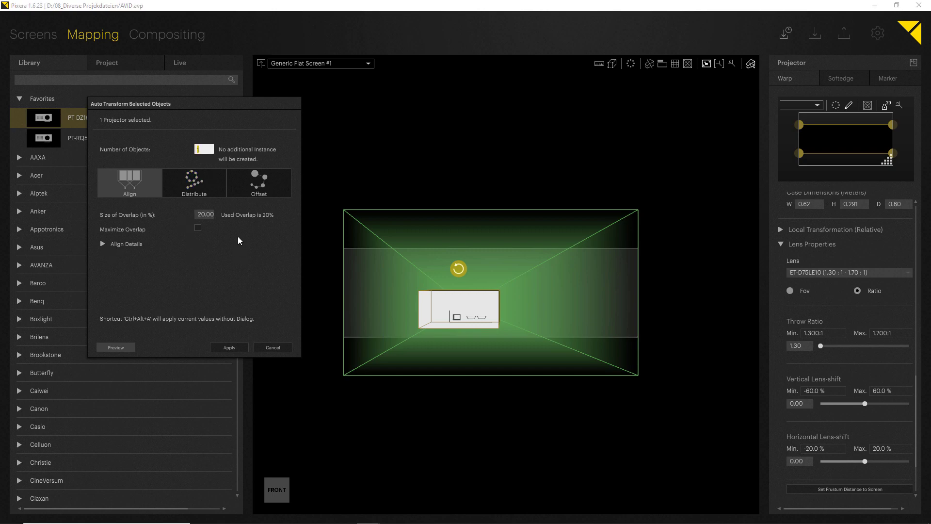
{"action": "type", "text": "2"}
{"action": "key", "text": "Return"}
{"action": "scroll", "coordinate": [199, 217], "scroll_direction": "down", "scroll_amount": 10}
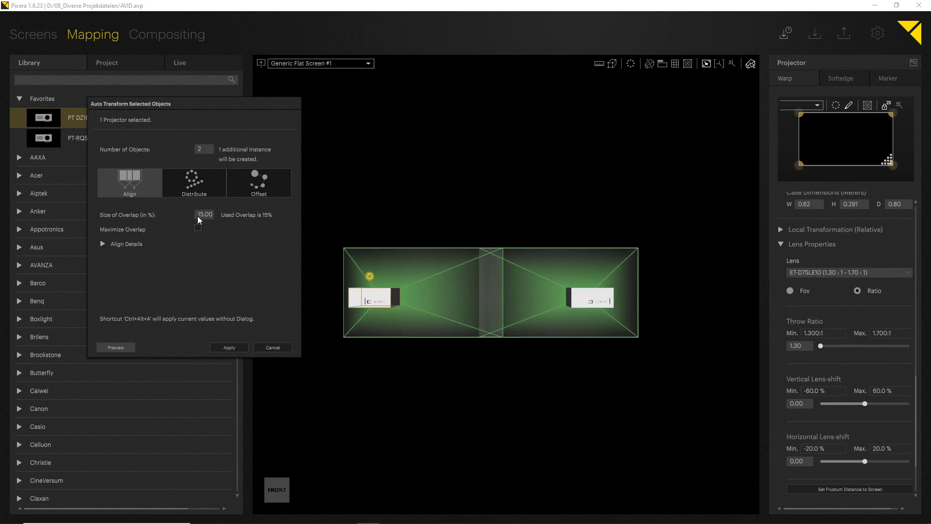
{"action": "scroll", "coordinate": [200, 219], "scroll_direction": "up", "scroll_amount": 3}
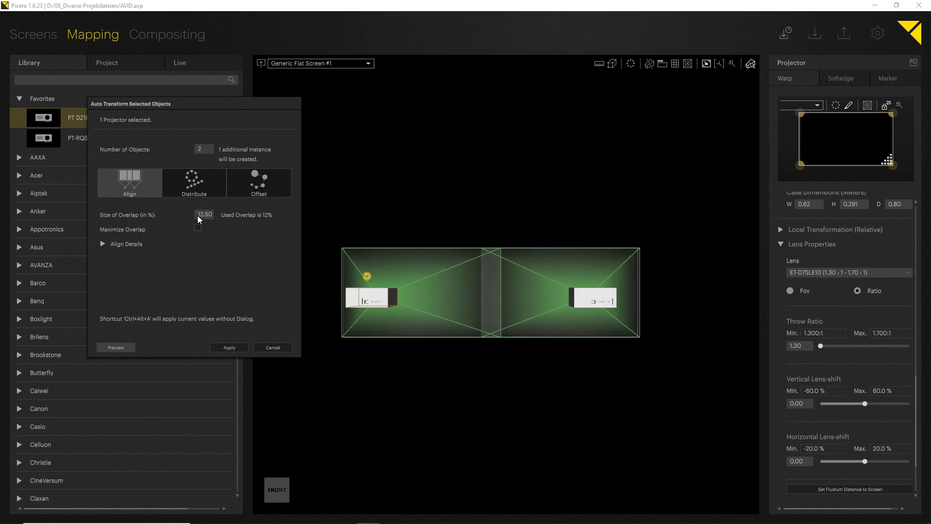
{"action": "scroll", "coordinate": [198, 219], "scroll_direction": "up", "scroll_amount": 2}
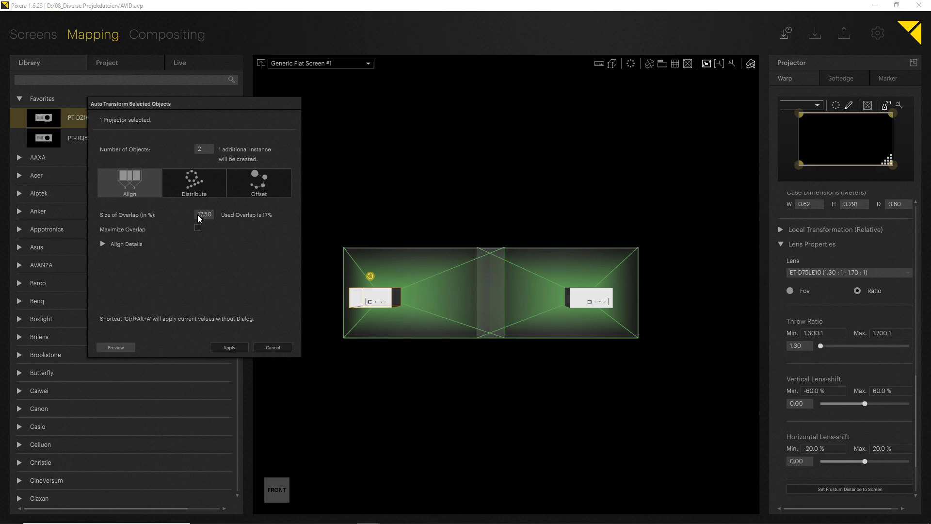
{"action": "scroll", "coordinate": [197, 219], "scroll_direction": "down", "scroll_amount": 2}
{"action": "scroll", "coordinate": [198, 219], "scroll_direction": "up", "scroll_amount": 2}
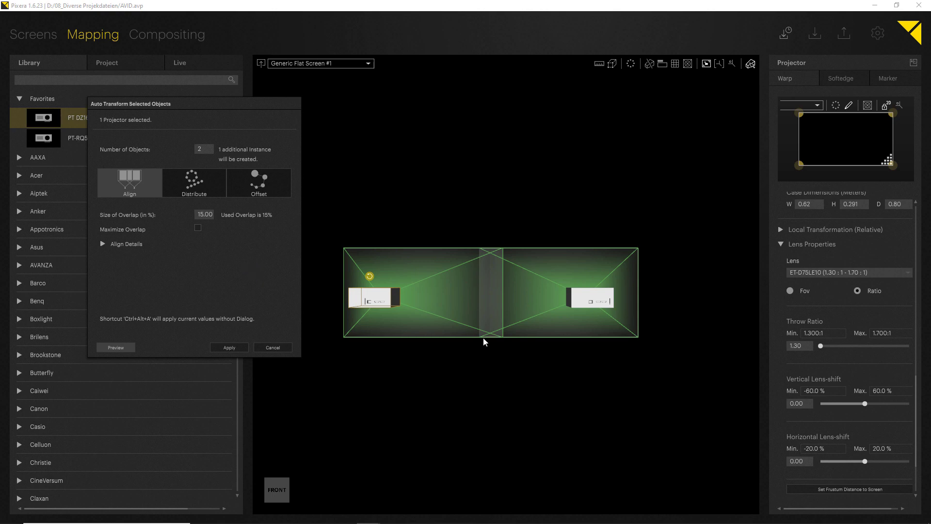
{"action": "middle_click_drag", "start_coordinate": [374, 225], "coordinate": [398, 225]}
Step: Apply the two-projector layout with 15% overlap and tilt the view into perspective
{"action": "left_click", "coordinate": [229, 347]}
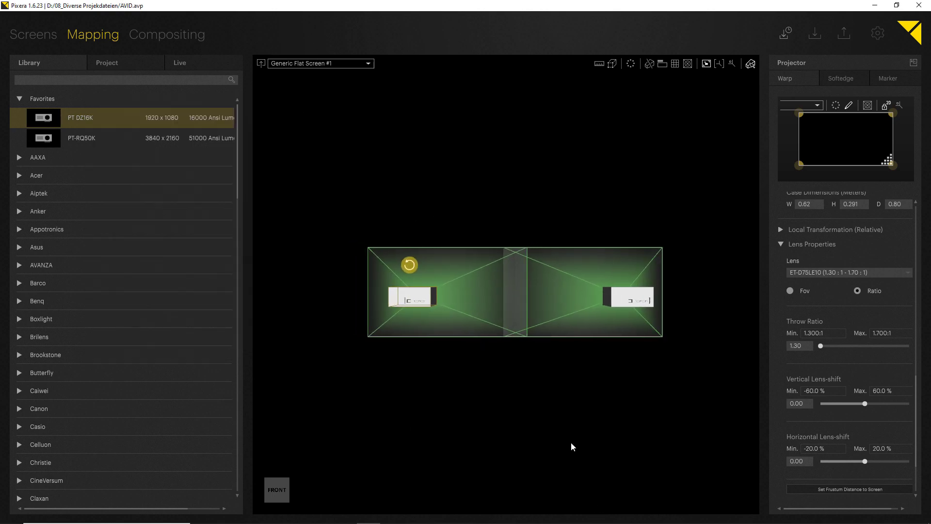
{"action": "middle_click_drag", "start_coordinate": [606, 332], "coordinate": [559, 326]}
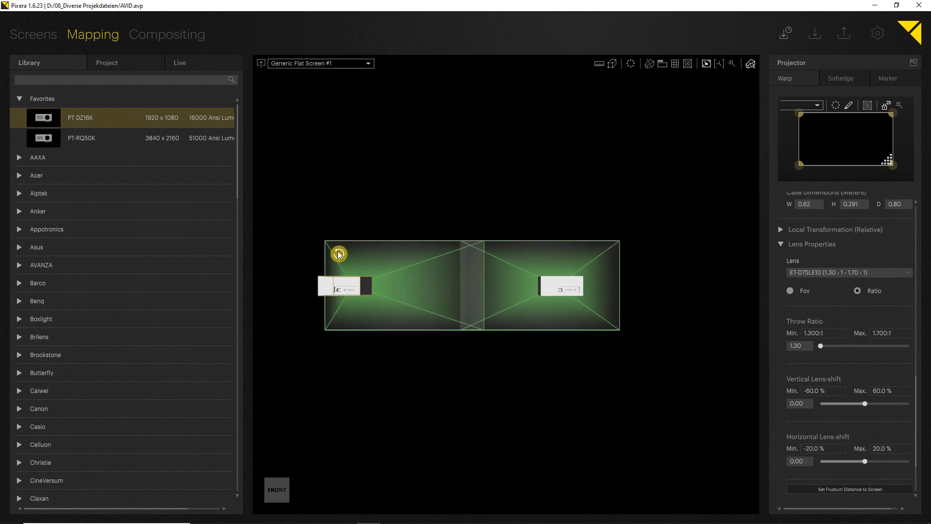
{"action": "middle_click_drag", "start_coordinate": [387, 216], "coordinate": [393, 240]}
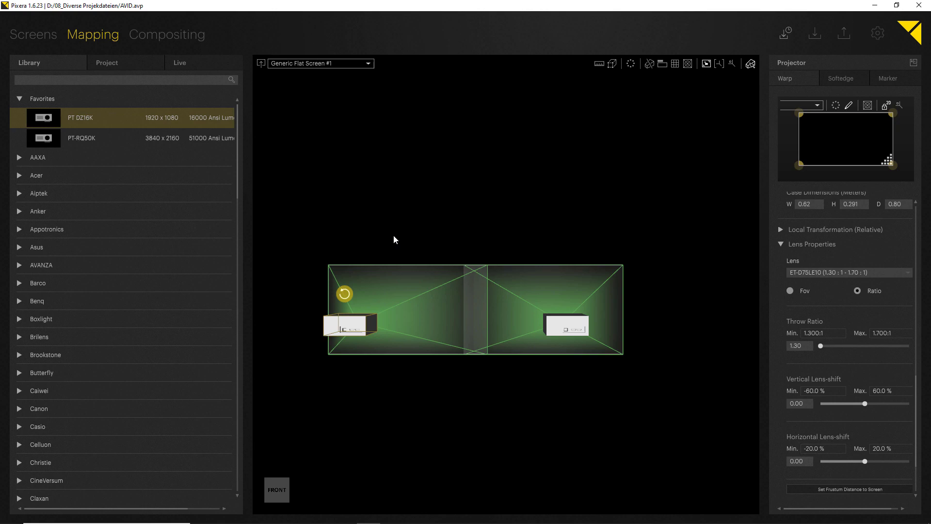
Step: Turn on the floor grid and orbit to an angled view of screen and projectors
{"action": "left_click", "coordinate": [674, 65]}
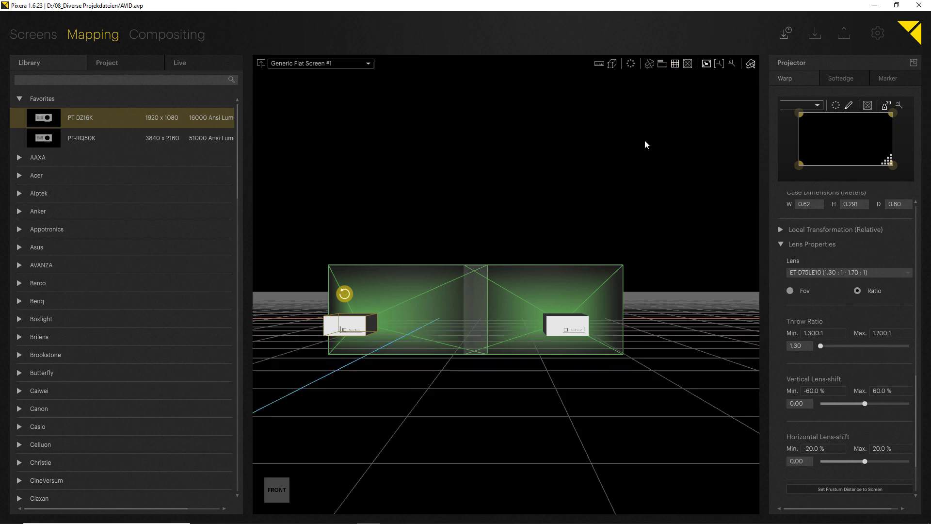
{"action": "middle_click_drag", "start_coordinate": [349, 233], "coordinate": [380, 284]}
{"action": "middle_click_drag", "start_coordinate": [321, 235], "coordinate": [413, 204]}
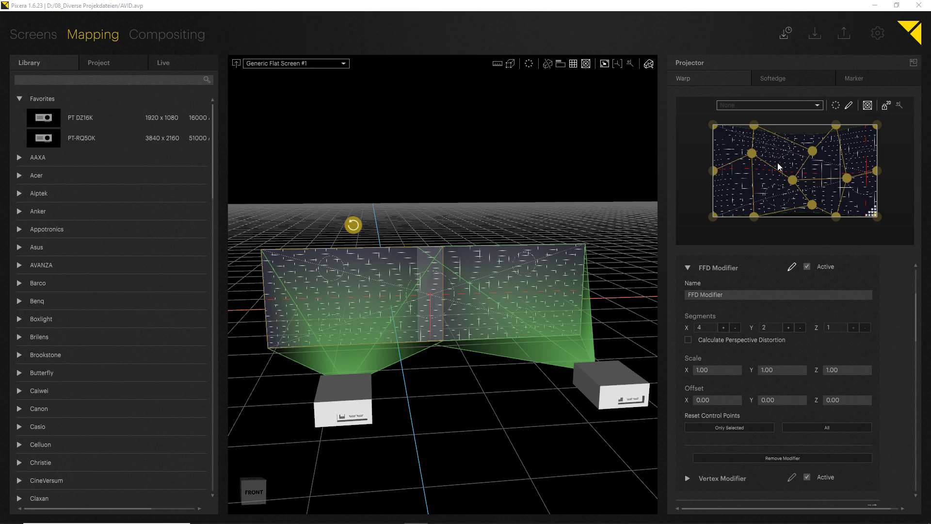
Step: In the enlarged warp preview, pull the first FFD's inner control points into a new shape
{"action": "left_click", "coordinate": [914, 63]}
{"action": "left_click_drag", "start_coordinate": [517, 209], "coordinate": [460, 232]}
{"action": "left_click_drag", "start_coordinate": [441, 313], "coordinate": [465, 304]}
{"action": "left_click_drag", "start_coordinate": [537, 306], "coordinate": [524, 303]}
{"action": "mouse_move", "coordinate": [478, 361]}
{"action": "left_mouse_down"}
{"action": "mouse_move", "coordinate": [458, 382]}
{"action": "mouse_move", "coordinate": [471, 359]}
{"action": "left_mouse_up"}
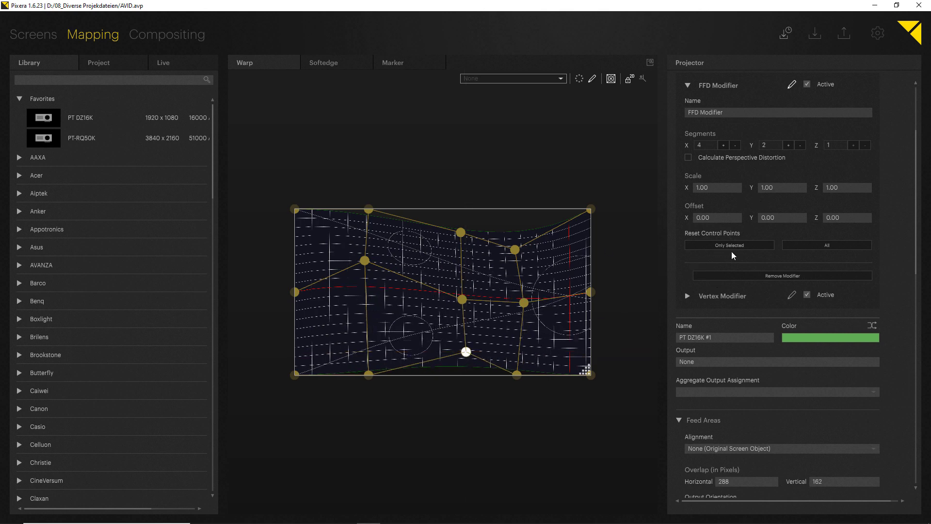
Step: Add a second FFD modifier scaled to 0.20 × 0.30 with offset -0.15/0.30
{"action": "left_click", "coordinate": [688, 86]}
{"action": "scroll", "coordinate": [737, 135], "scroll_direction": "up", "scroll_amount": 3}
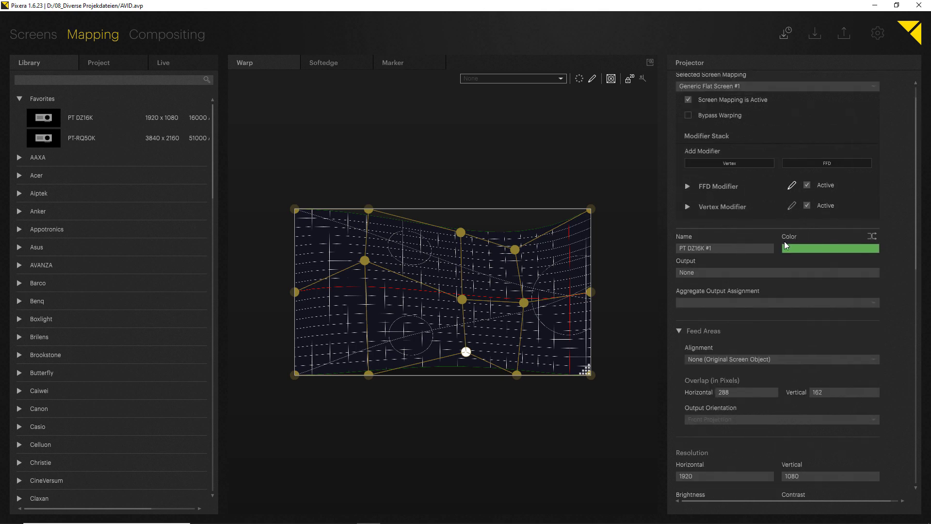
{"action": "left_click", "coordinate": [823, 188]}
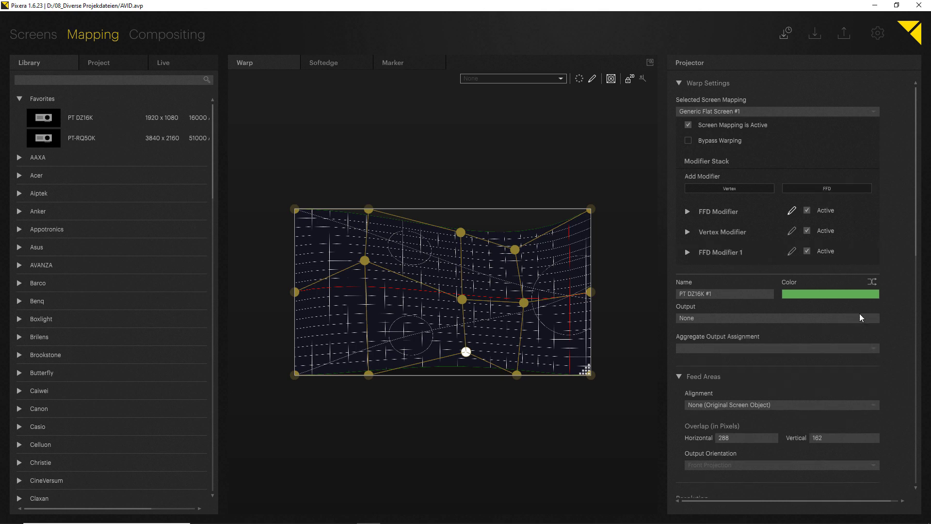
{"action": "left_click", "coordinate": [791, 251]}
{"action": "left_click", "coordinate": [688, 252]}
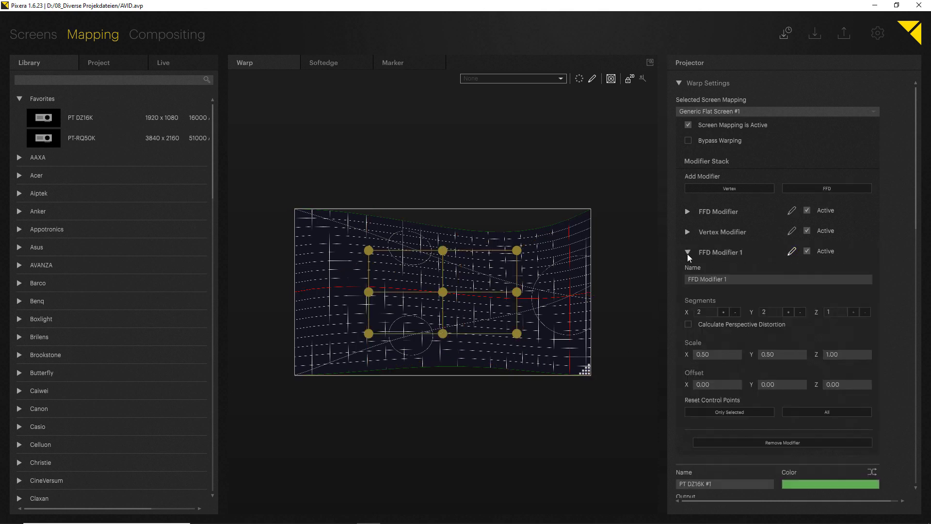
{"action": "left_click_drag", "start_coordinate": [709, 357], "coordinate": [706, 358]}
{"action": "left_click_drag", "start_coordinate": [770, 354], "coordinate": [768, 358]}
{"action": "left_click_drag", "start_coordinate": [705, 353], "coordinate": [764, 376]}
Step: Warp the small upper-left region by moving the new FFD's control points
{"action": "left_click_drag", "start_coordinate": [402, 243], "coordinate": [399, 262]}
{"action": "left_click_drag", "start_coordinate": [399, 217], "coordinate": [423, 244]}
{"action": "left_click", "coordinate": [428, 244]}
{"action": "left_click", "coordinate": [446, 275]}
{"action": "left_click_drag", "start_coordinate": [446, 276], "coordinate": [438, 269]}
{"action": "left_click_drag", "start_coordinate": [395, 238], "coordinate": [399, 233]}
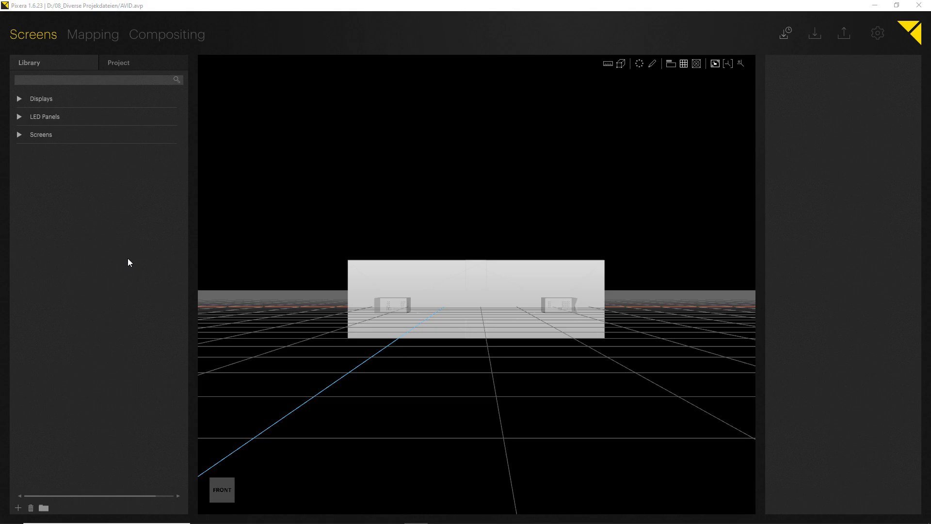
Step: Expand the LED Panels library and scroll through the manufacturers down to Generic
{"action": "left_click", "coordinate": [19, 117]}
{"action": "middle_click_drag", "start_coordinate": [271, 301], "coordinate": [286, 304]}
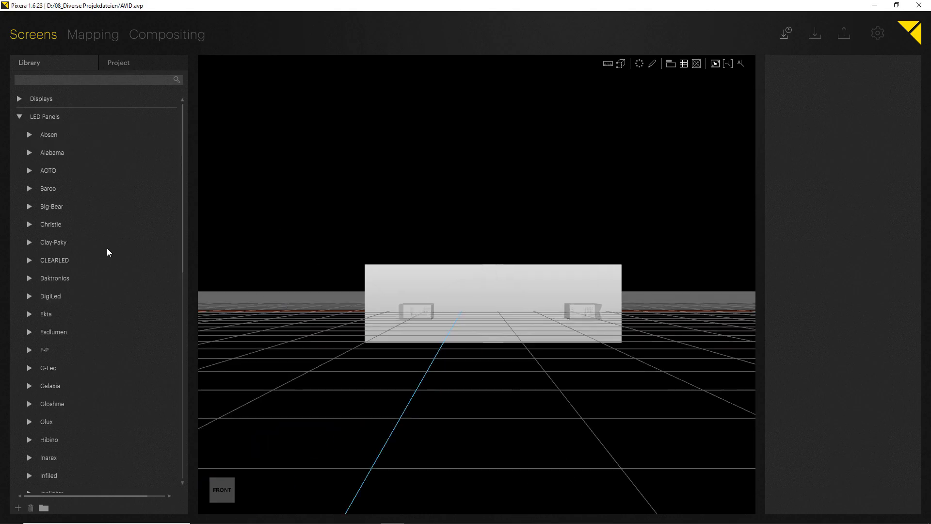
{"action": "scroll", "coordinate": [84, 252], "scroll_direction": "down", "scroll_amount": 8}
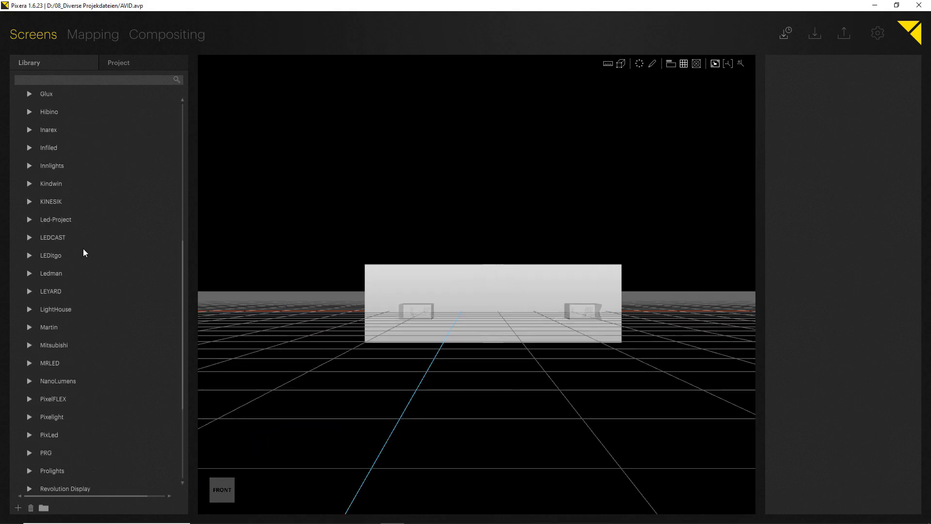
{"action": "scroll", "coordinate": [83, 251], "scroll_direction": "down", "scroll_amount": 1}
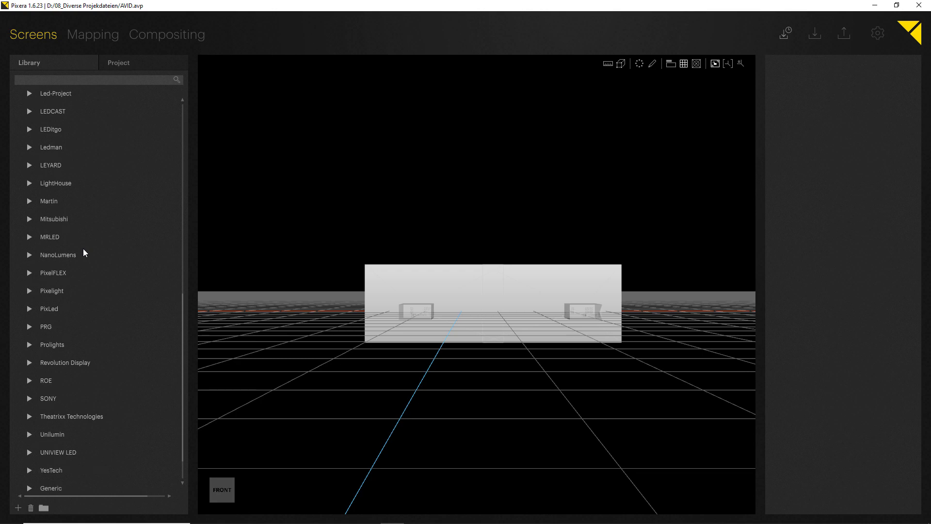
{"action": "scroll", "coordinate": [83, 251], "scroll_direction": "down", "scroll_amount": 1}
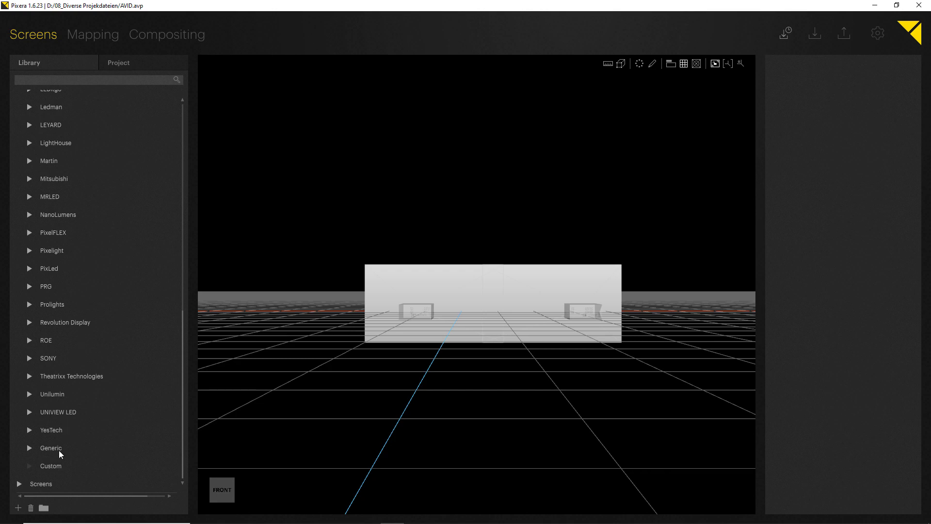
Step: Inspect the Generic LED Panel's properties in the library
{"action": "left_click", "coordinate": [29, 448]}
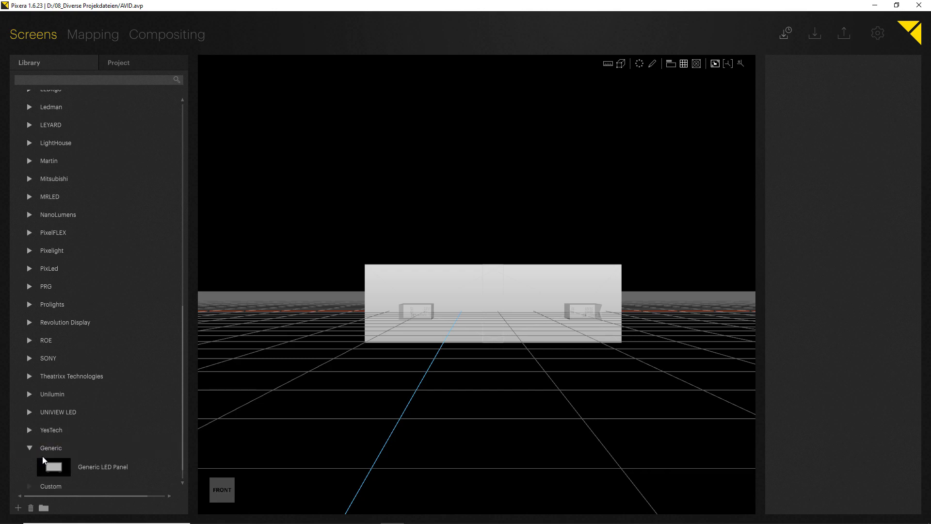
{"action": "left_click", "coordinate": [67, 467]}
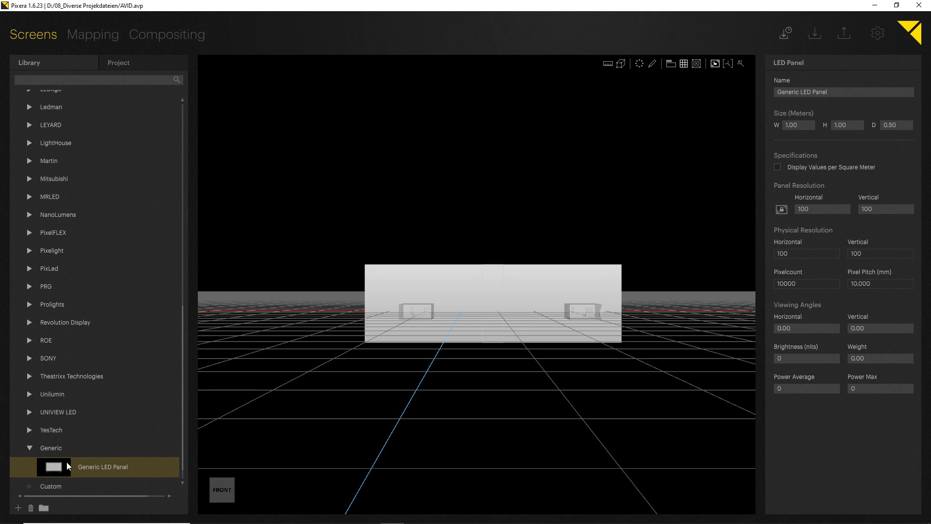
{"action": "left_click", "coordinate": [29, 447]}
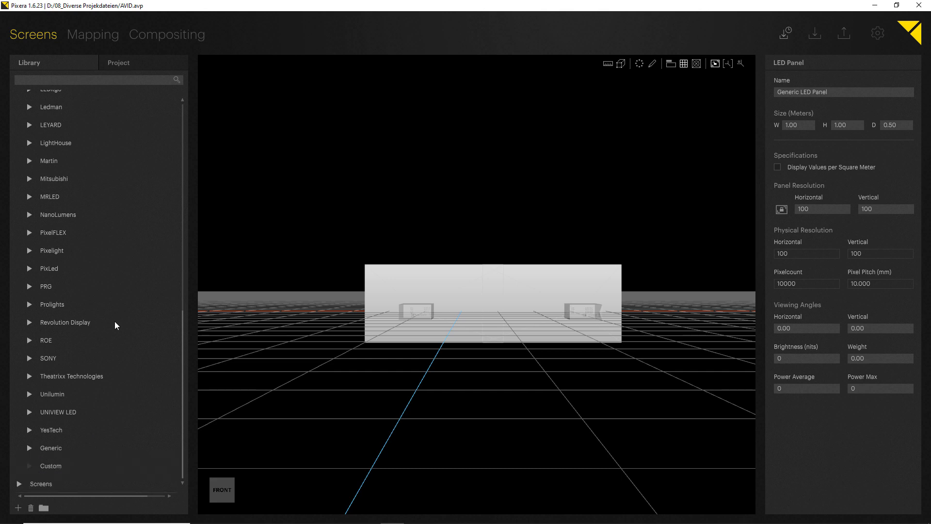
Step: Place a ROE Black OnyX 5 panel into the scene left of the screen
{"action": "left_click", "coordinate": [29, 340]}
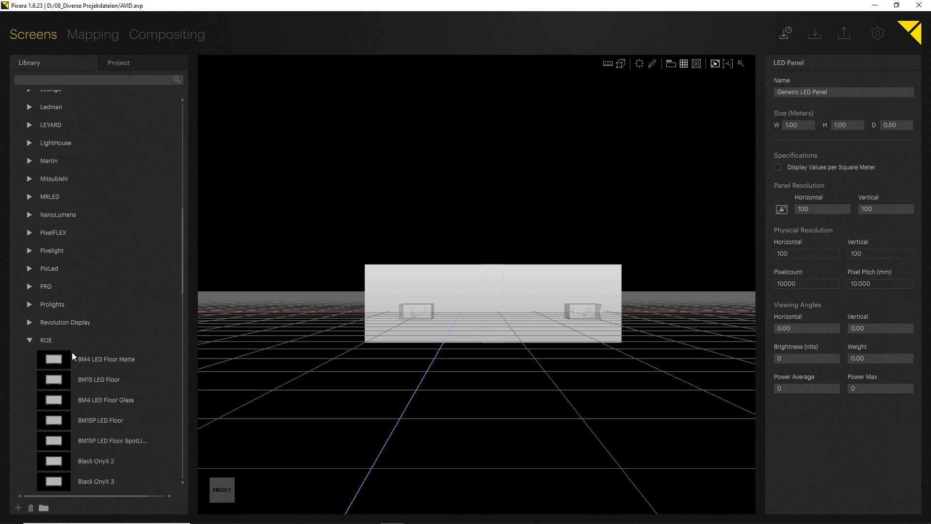
{"action": "scroll", "coordinate": [73, 356], "scroll_direction": "down", "scroll_amount": 1}
{"action": "scroll", "coordinate": [73, 357], "scroll_direction": "down", "scroll_amount": 1}
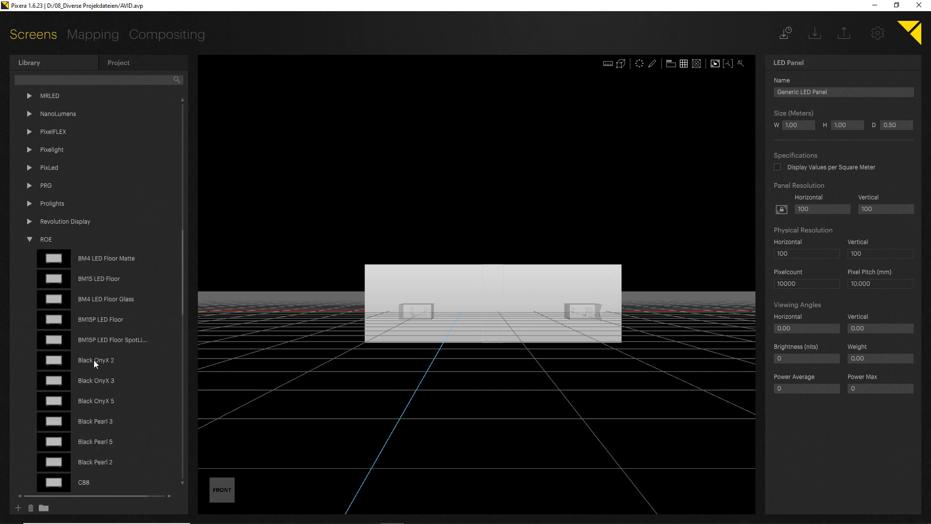
{"action": "left_click", "coordinate": [73, 402]}
{"action": "middle_click_drag", "start_coordinate": [217, 387], "coordinate": [257, 384]}
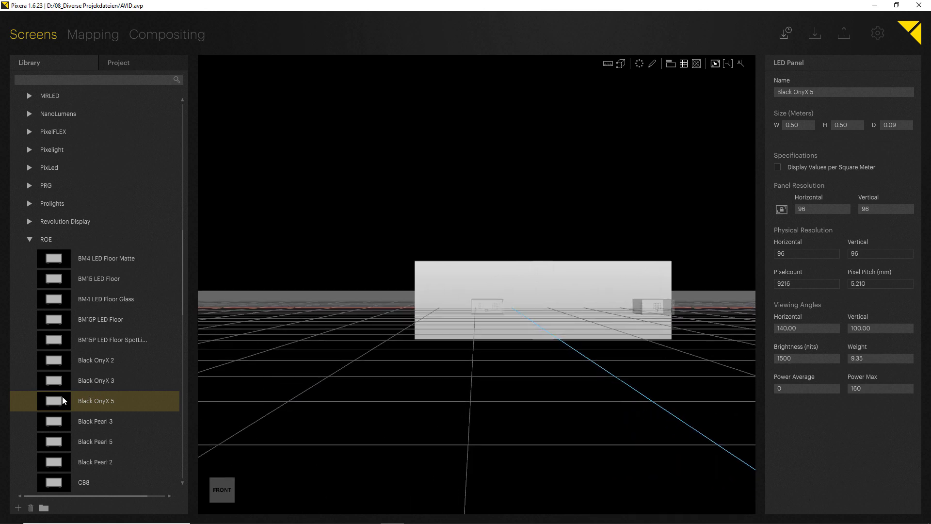
{"action": "left_click_drag", "start_coordinate": [49, 405], "coordinate": [280, 278]}
{"action": "left_click", "coordinate": [299, 275]}
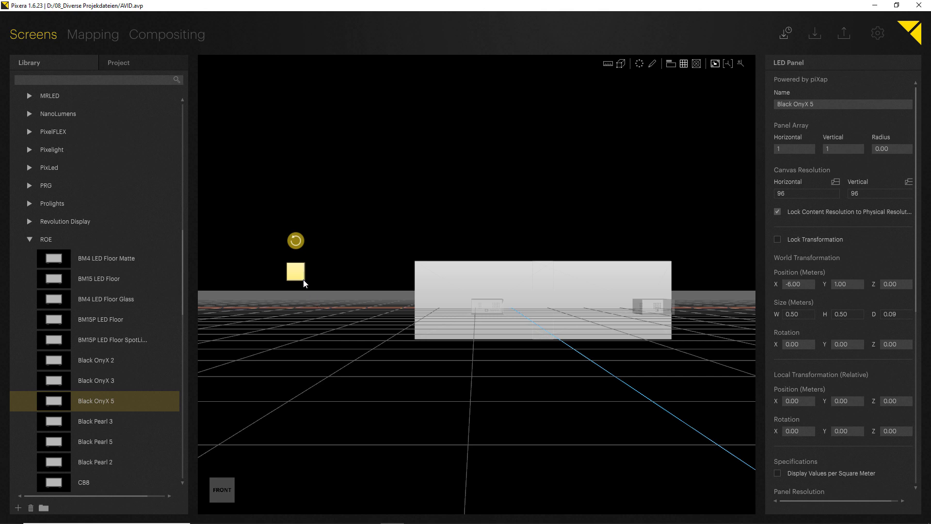
Step: Make the Black OnyX 5 a 7 × 5 panel array (3.50 × 2.50 m) and lower it beside the screen
{"action": "left_click_drag", "start_coordinate": [297, 270], "coordinate": [277, 262]}
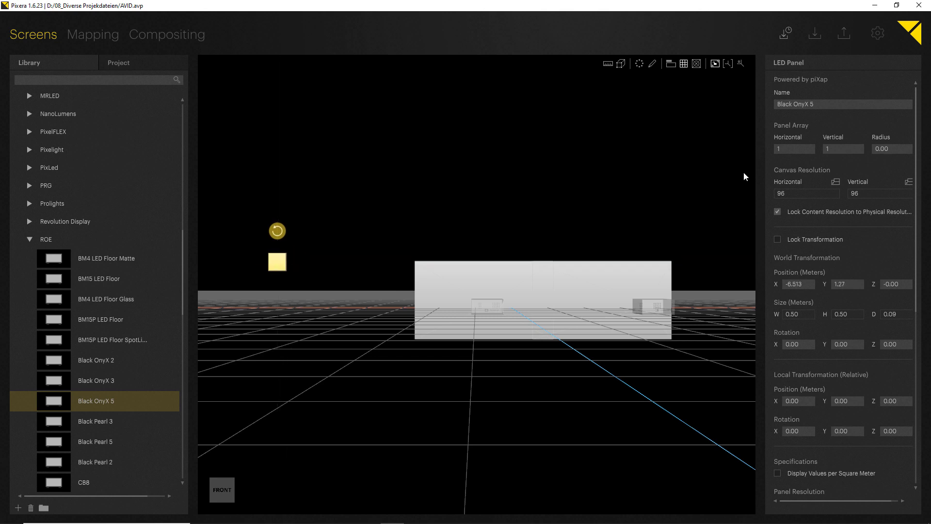
{"action": "left_click", "coordinate": [793, 151]}
{"action": "type", "text": "7"}
{"action": "key", "text": "Return"}
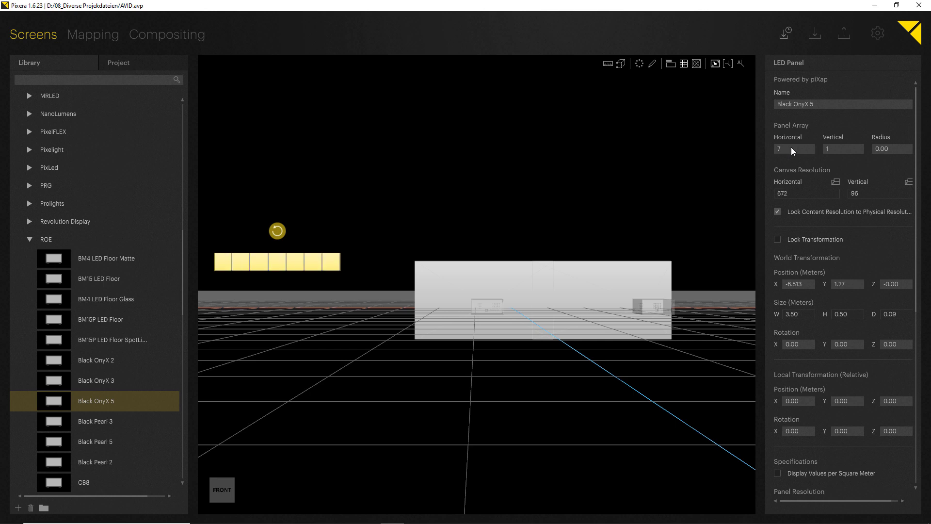
{"action": "left_click", "coordinate": [842, 151]}
{"action": "type", "text": "5"}
{"action": "key", "text": "Return"}
{"action": "left_click_drag", "start_coordinate": [300, 229], "coordinate": [318, 325]}
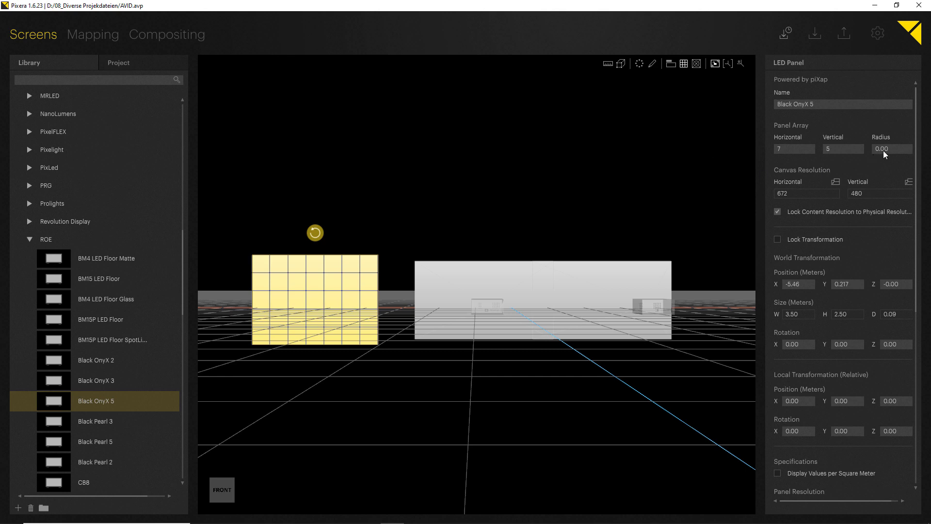
Step: Curve the LED wall to a 1.75 radius and position a wall right of the screen
{"action": "mouse_move", "coordinate": [883, 154]}
{"action": "left_mouse_down"}
{"action": "mouse_move", "coordinate": [881, 114]}
{"action": "mouse_move", "coordinate": [884, 165]}
{"action": "mouse_move", "coordinate": [881, 149]}
{"action": "left_mouse_up"}
{"action": "left_click", "coordinate": [332, 314]}
{"action": "left_click_drag", "start_coordinate": [289, 304], "coordinate": [722, 298]}
{"action": "middle_click_drag", "start_coordinate": [723, 298], "coordinate": [537, 321]}
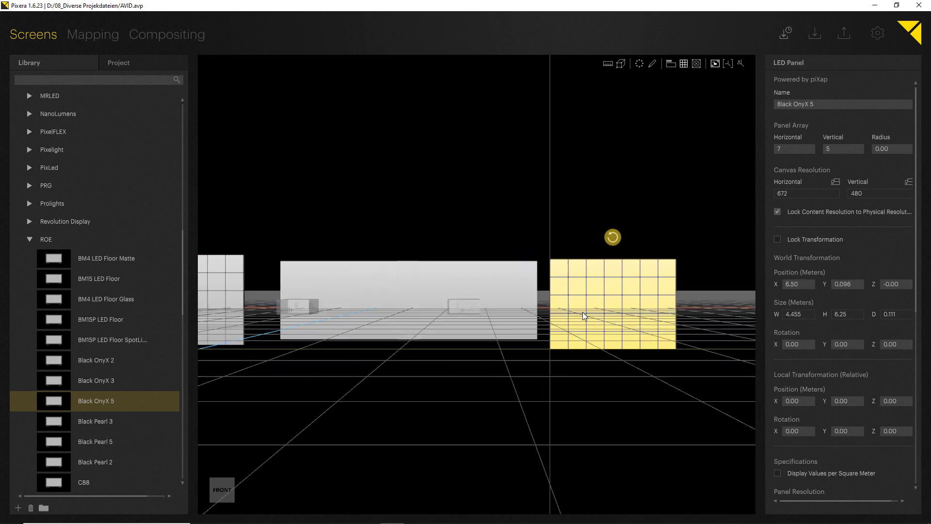
{"action": "left_click_drag", "start_coordinate": [584, 315], "coordinate": [598, 309]}
{"action": "middle_click_drag", "start_coordinate": [598, 309], "coordinate": [430, 370]}
{"action": "scroll", "coordinate": [405, 368], "scroll_direction": "down", "scroll_amount": 2}
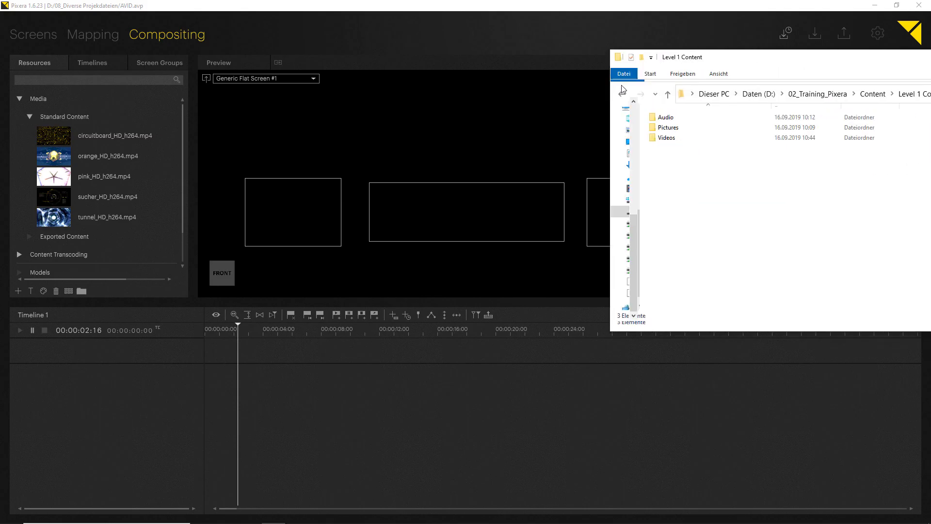
Step: Import the Videos folder, accepting the Corvette_60fps frames as a 60 fps image sequence
{"action": "left_click_drag", "start_coordinate": [817, 68], "coordinate": [547, 182]}
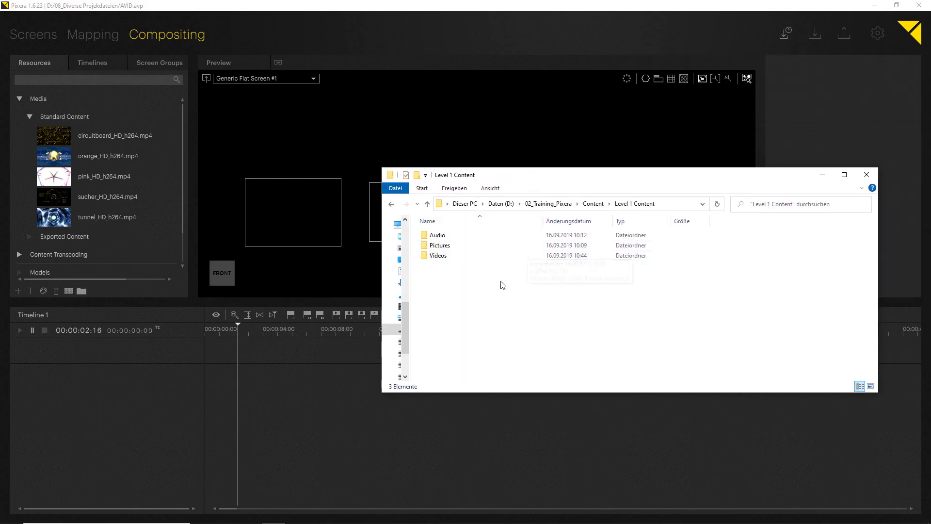
{"action": "left_click_drag", "start_coordinate": [436, 256], "coordinate": [58, 106]}
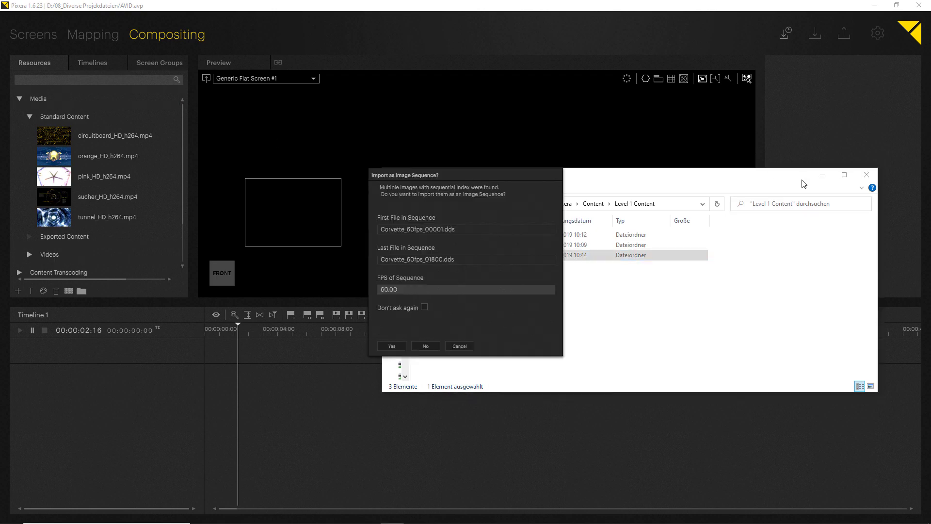
{"action": "left_click", "coordinate": [822, 175]}
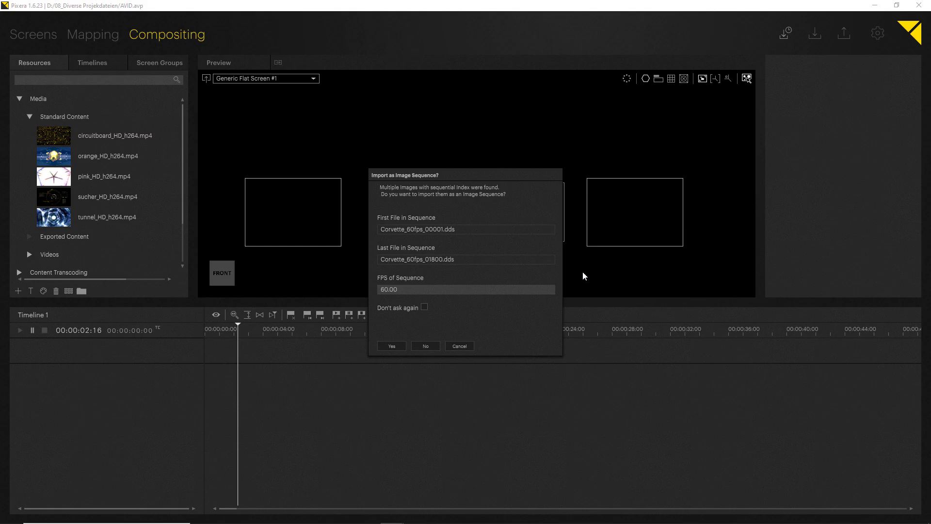
{"action": "left_click", "coordinate": [391, 346]}
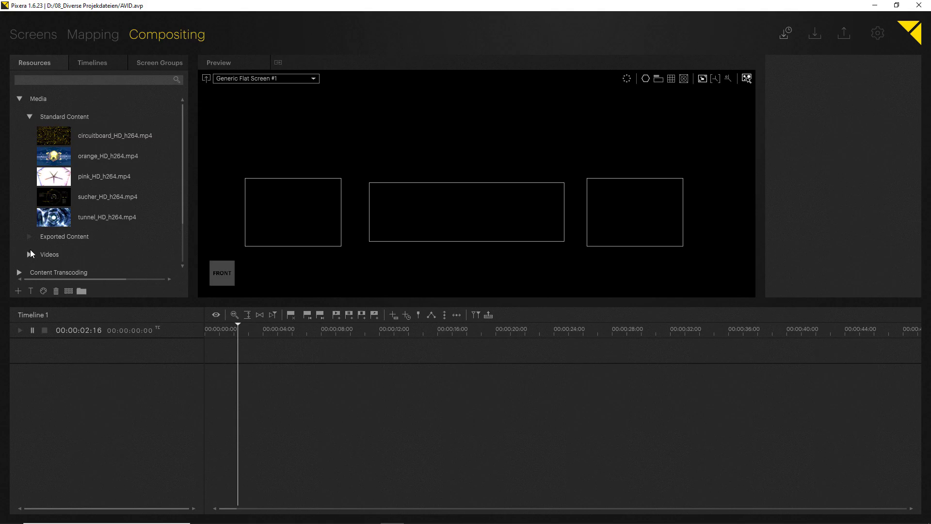
Step: Place video5.mov from Videos > 16to9 on the centre screen as a new layer
{"action": "scroll", "coordinate": [124, 208], "scroll_direction": "down", "scroll_amount": 1}
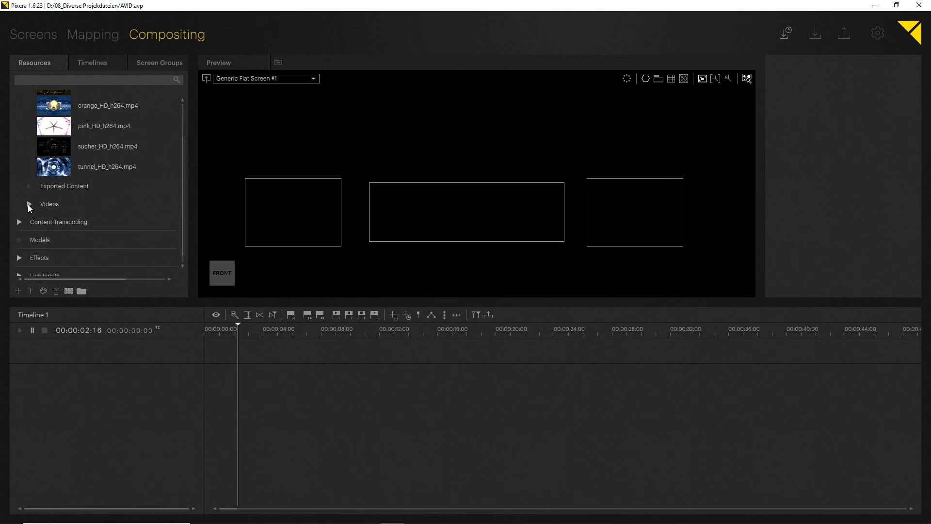
{"action": "left_click", "coordinate": [29, 204]}
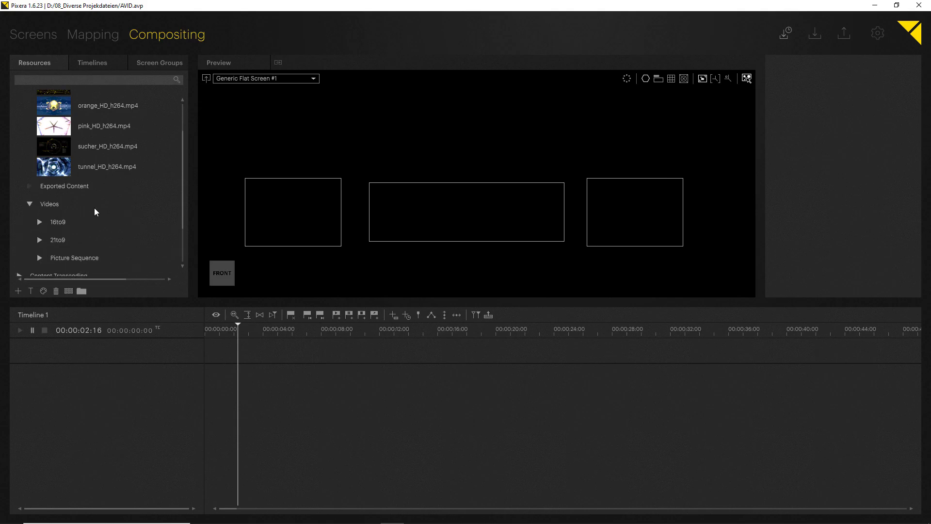
{"action": "scroll", "coordinate": [73, 215], "scroll_direction": "down", "scroll_amount": 1}
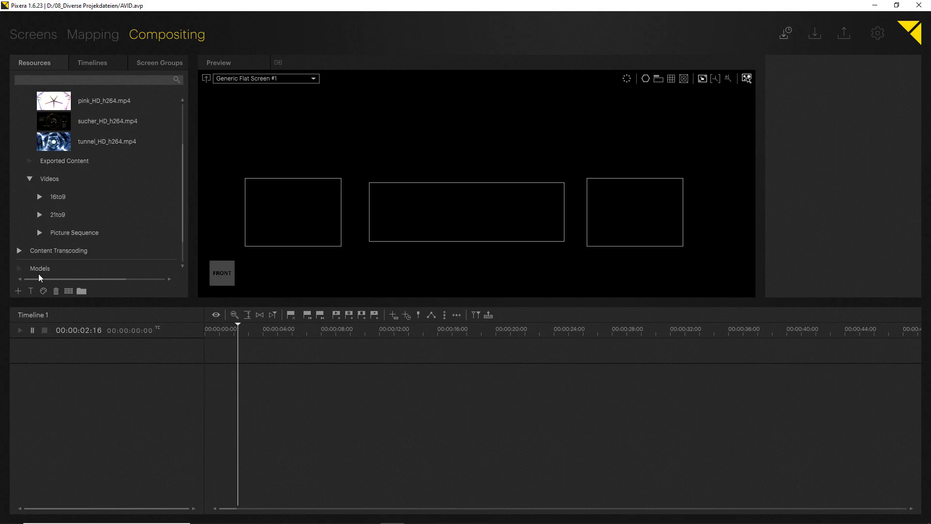
{"action": "left_click", "coordinate": [41, 197]}
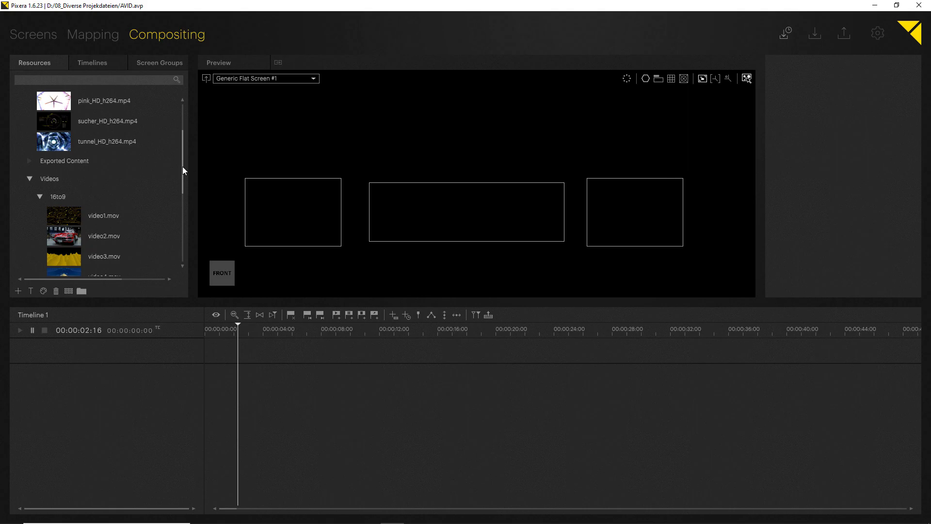
{"action": "left_click_drag", "start_coordinate": [182, 166], "coordinate": [174, 202]}
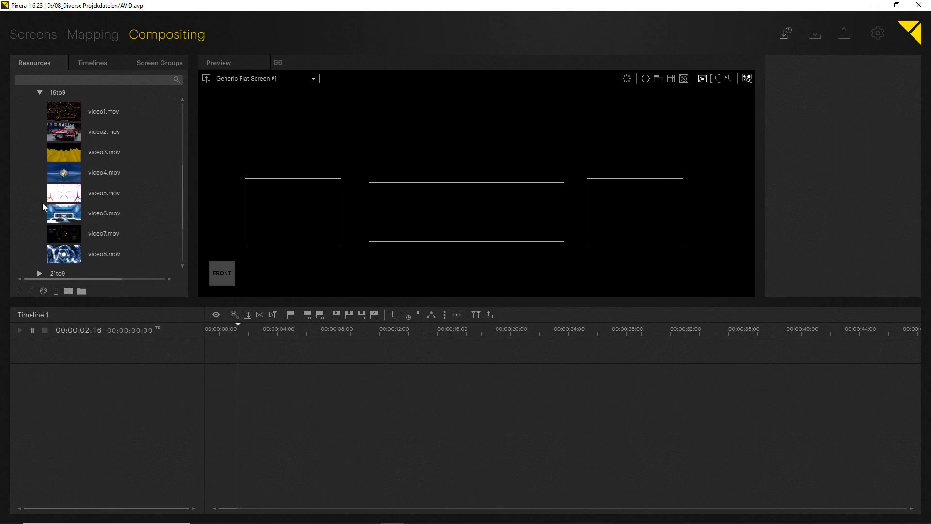
{"action": "left_click_drag", "start_coordinate": [73, 195], "coordinate": [443, 204]}
Step: Start the video5.mov clip at zero, fill the home screen, and extend it to about 43 seconds
{"action": "left_click_drag", "start_coordinate": [239, 376], "coordinate": [207, 376]}
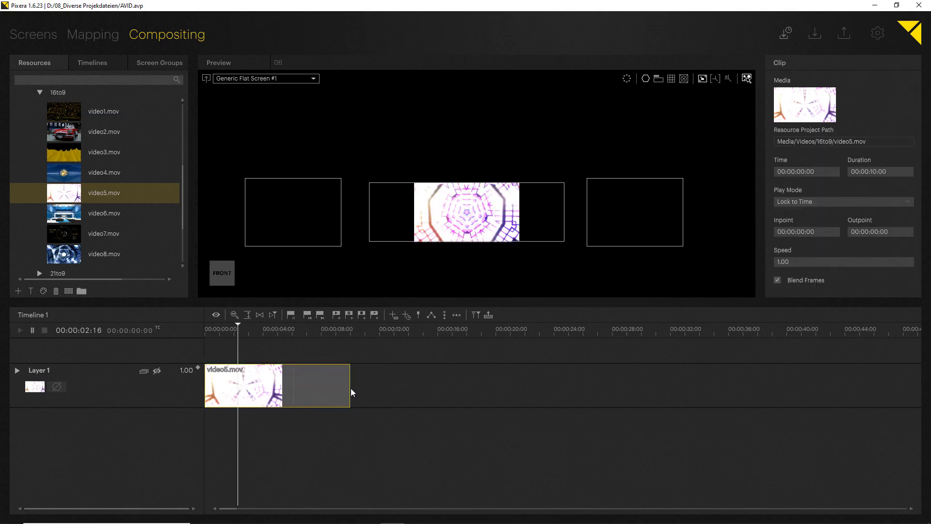
{"action": "left_click_drag", "start_coordinate": [348, 388], "coordinate": [776, 390]}
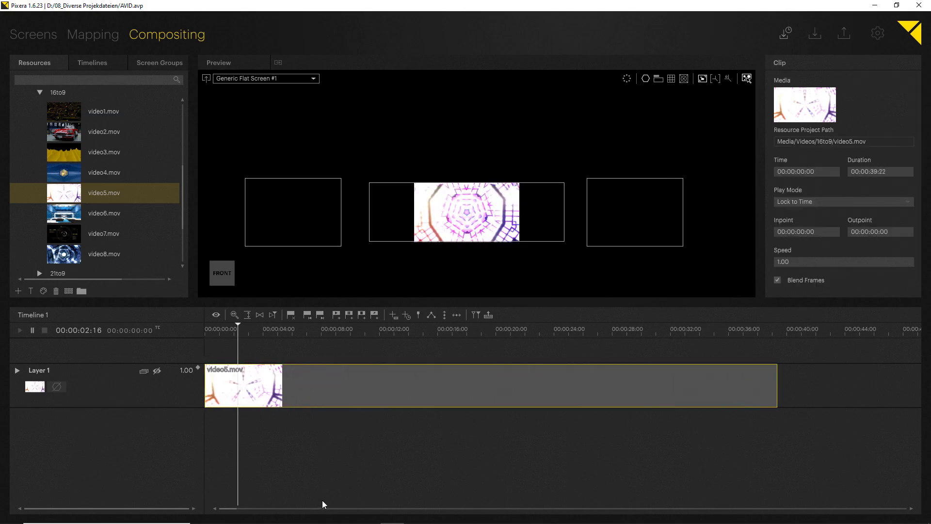
{"action": "right_click", "coordinate": [94, 386]}
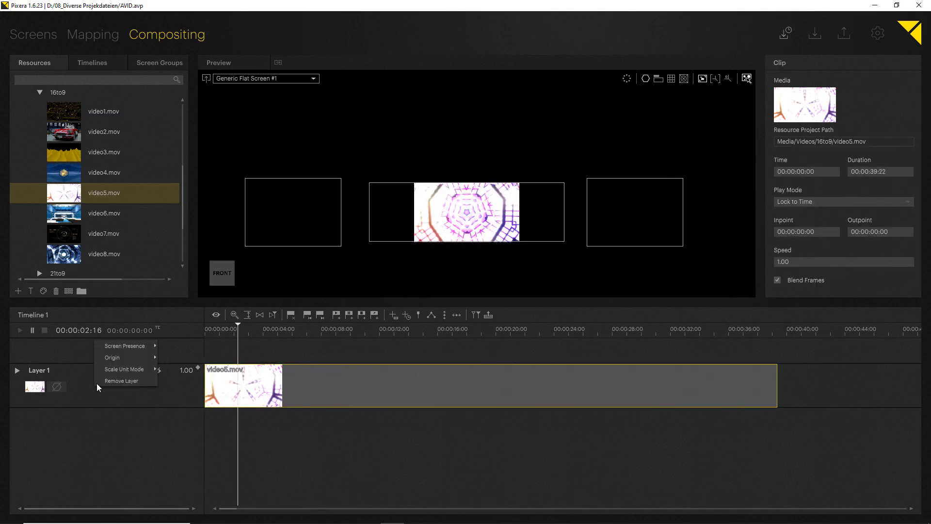
{"action": "mouse_move", "coordinate": [112, 368]}
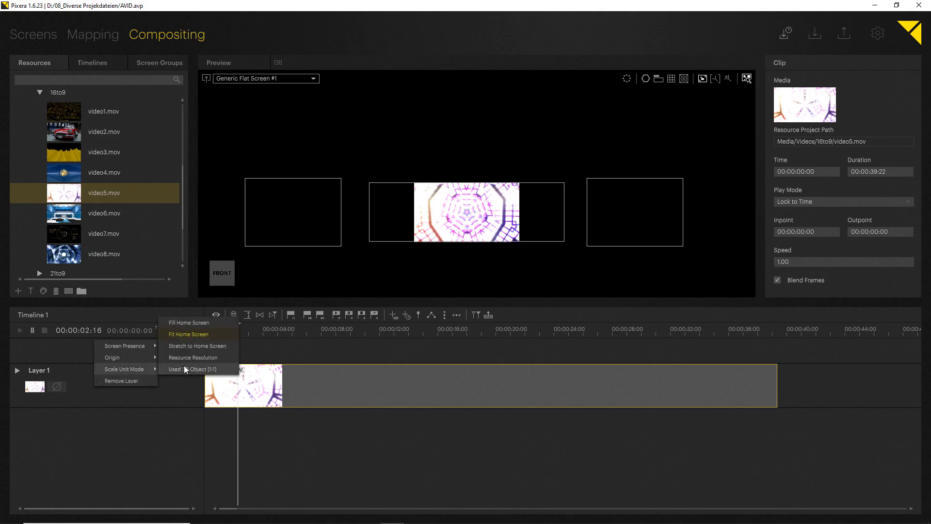
{"action": "left_click", "coordinate": [193, 322]}
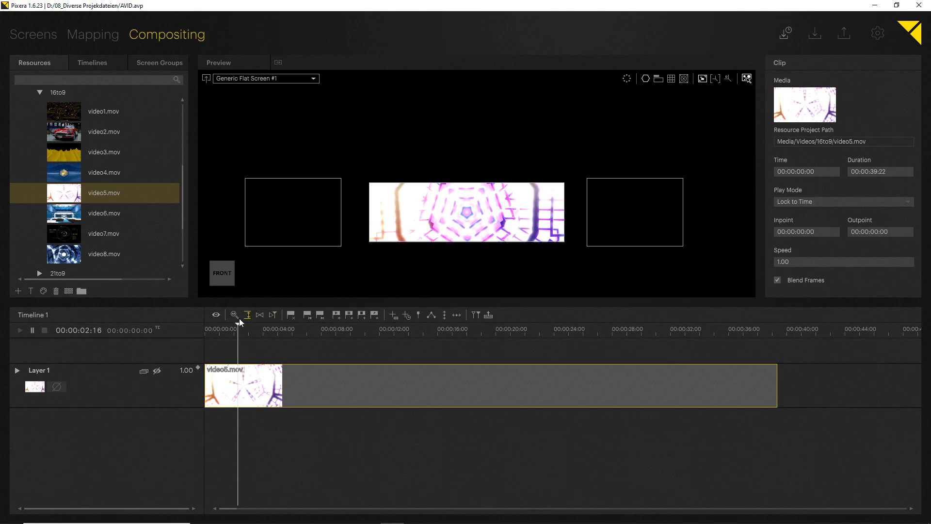
{"action": "left_click_drag", "start_coordinate": [237, 324], "coordinate": [224, 325]}
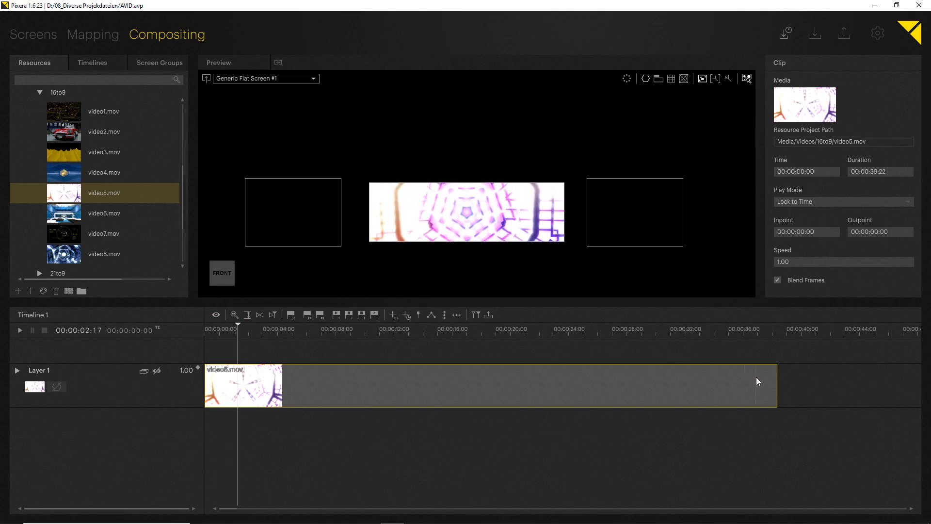
{"action": "left_click_drag", "start_coordinate": [778, 381], "coordinate": [837, 381]}
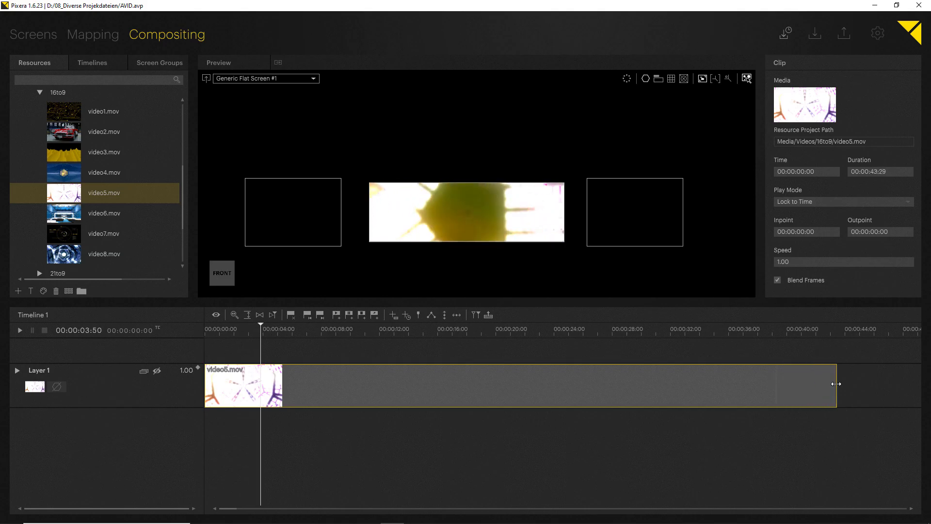
Step: Add opacity keyframes along video5.mov's clip at roughly 0.84–0.87 opacity
{"action": "left_click", "coordinate": [387, 392]}
{"action": "left_click", "coordinate": [420, 394]}
{"action": "left_click_drag", "start_coordinate": [421, 394], "coordinate": [425, 373]}
{"action": "left_click", "coordinate": [325, 392]}
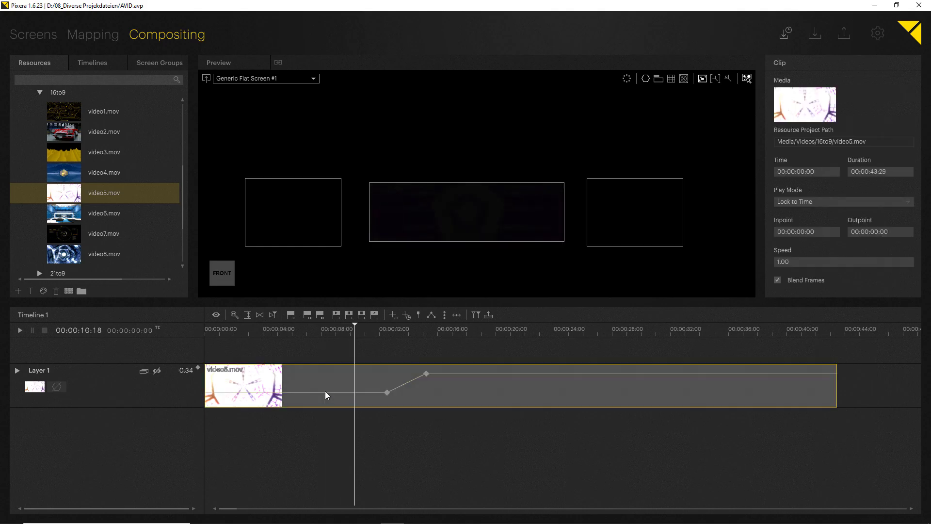
{"action": "left_click_drag", "start_coordinate": [325, 392], "coordinate": [321, 370]}
{"action": "left_click_drag", "start_coordinate": [387, 392], "coordinate": [503, 389]}
{"action": "double_click", "coordinate": [476, 371]}
{"action": "double_click", "coordinate": [566, 389]}
{"action": "left_click_drag", "start_coordinate": [565, 389], "coordinate": [574, 369]}
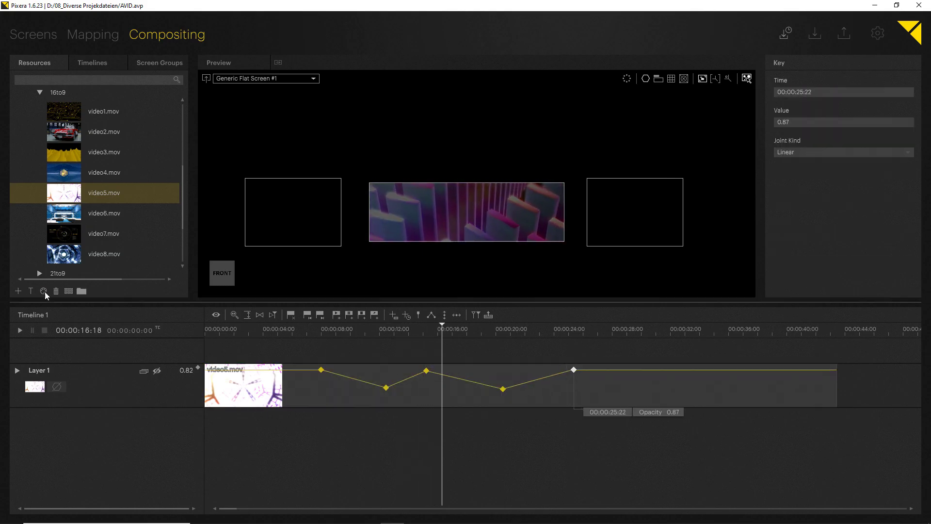
Step: Put video8.mov on the left screen and video7.mov on the right from 00:00:15:14, stretched to match
{"action": "left_click_drag", "start_coordinate": [58, 254], "coordinate": [326, 214]}
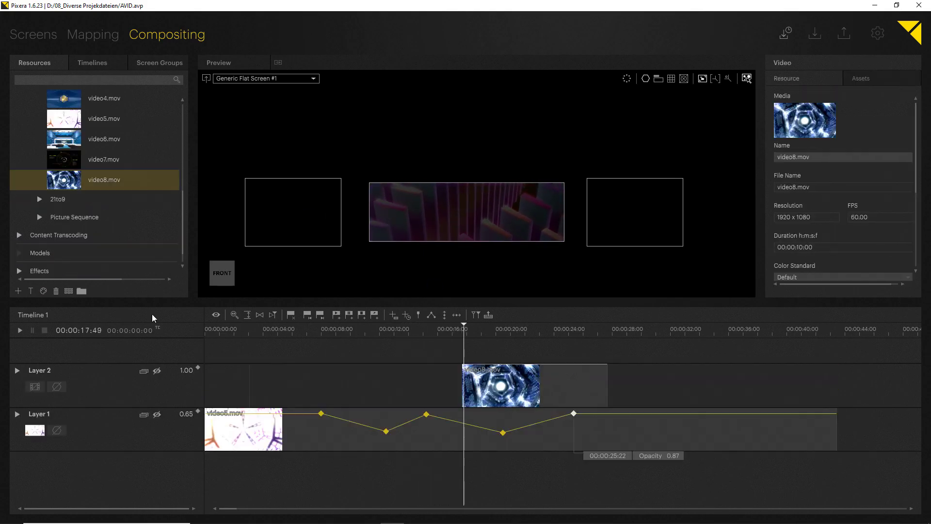
{"action": "left_click", "coordinate": [69, 159]}
{"action": "left_click_drag", "start_coordinate": [544, 245], "coordinate": [617, 205]}
{"action": "left_click_drag", "start_coordinate": [523, 391], "coordinate": [473, 391]}
{"action": "left_click_drag", "start_coordinate": [480, 425], "coordinate": [836, 429]}
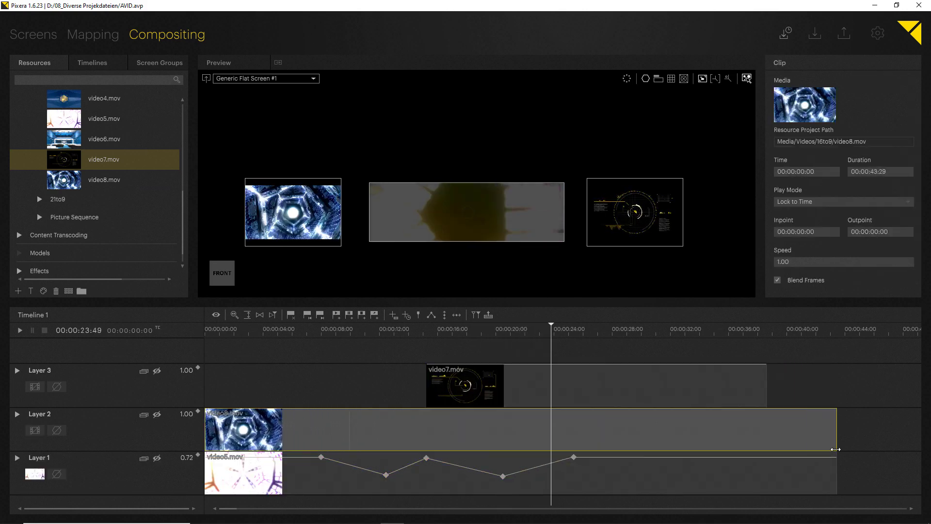
{"action": "left_click", "coordinate": [765, 394]}
{"action": "left_click_drag", "start_coordinate": [768, 394], "coordinate": [833, 391]}
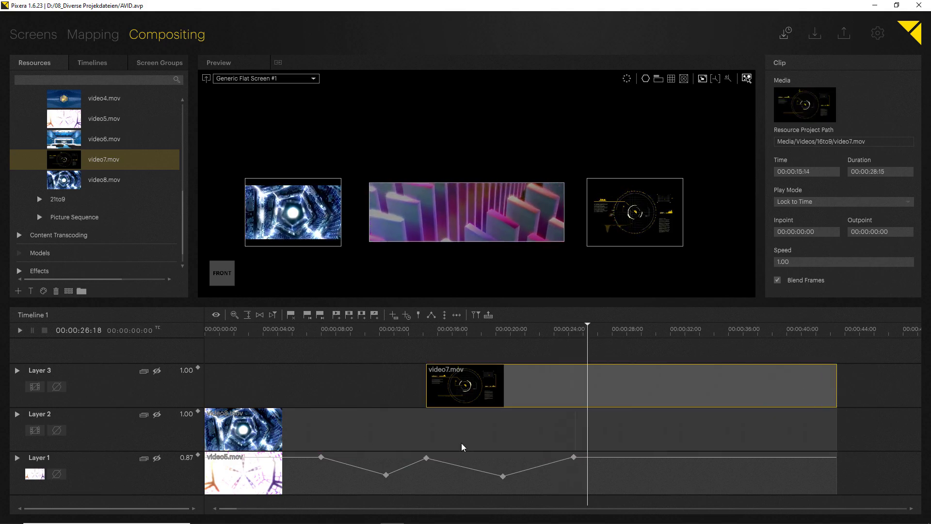
{"action": "left_click", "coordinate": [221, 331]}
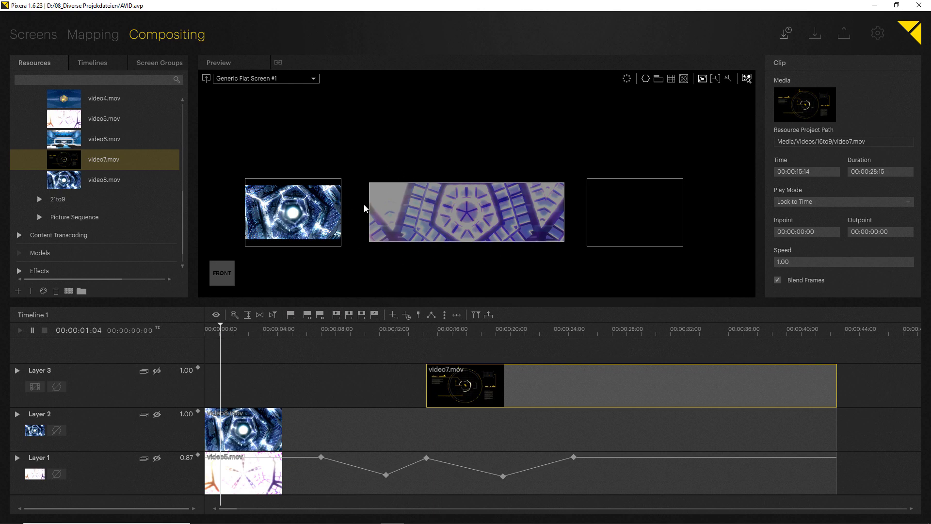
{"action": "left_click", "coordinate": [42, 35]}
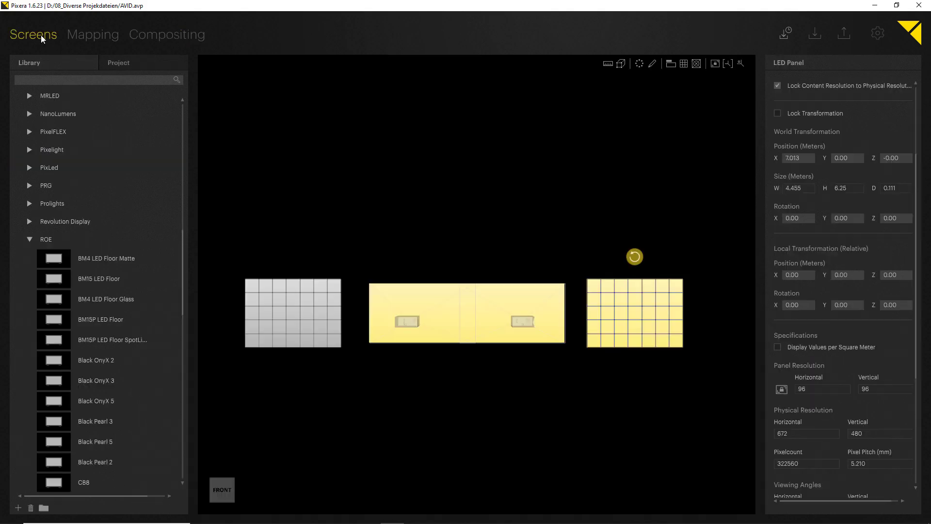
{"action": "left_click", "coordinate": [454, 297]}
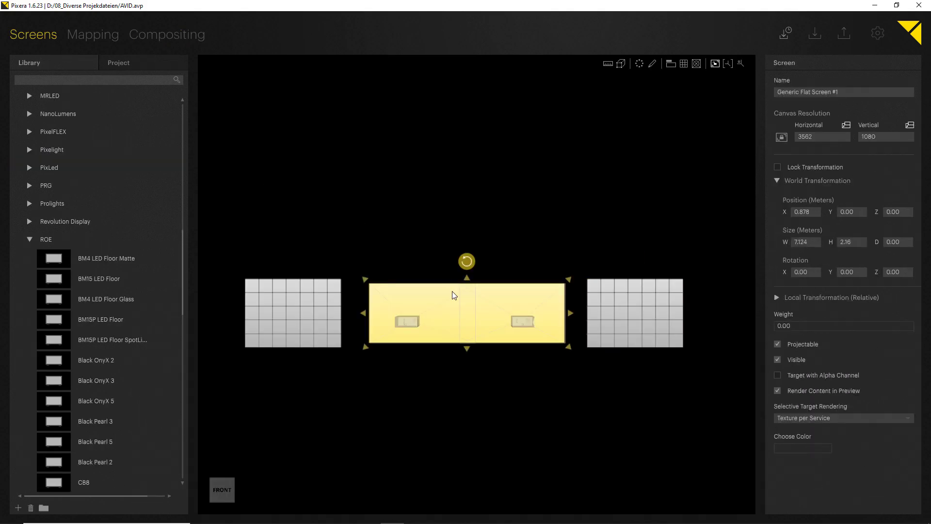
{"action": "left_click", "coordinate": [302, 319]}
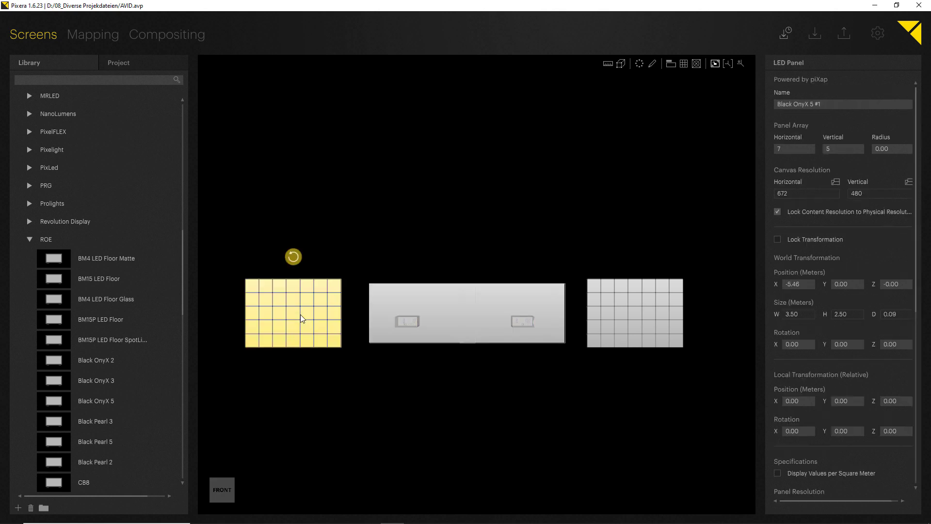
{"action": "left_click", "coordinate": [184, 35]}
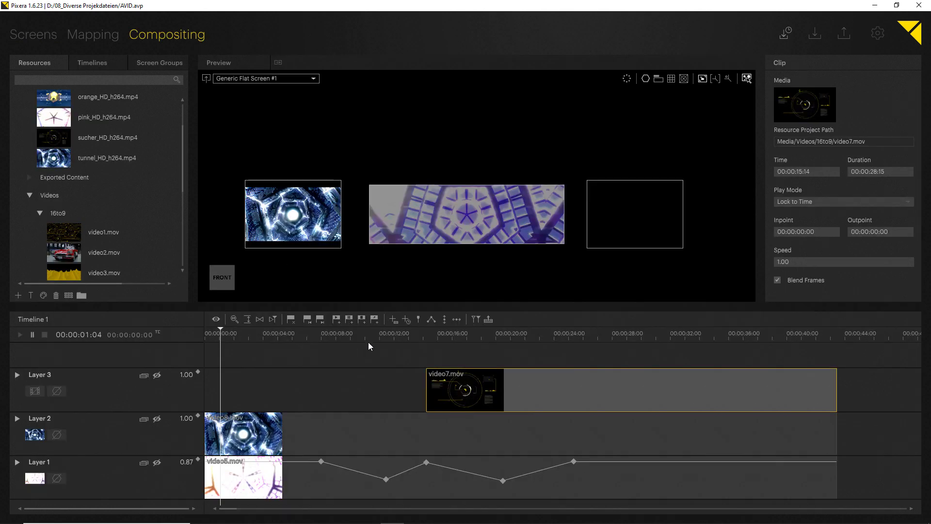
Step: Play the timeline and drag the tunnel video layer across the screens
{"action": "key", "text": "space"}
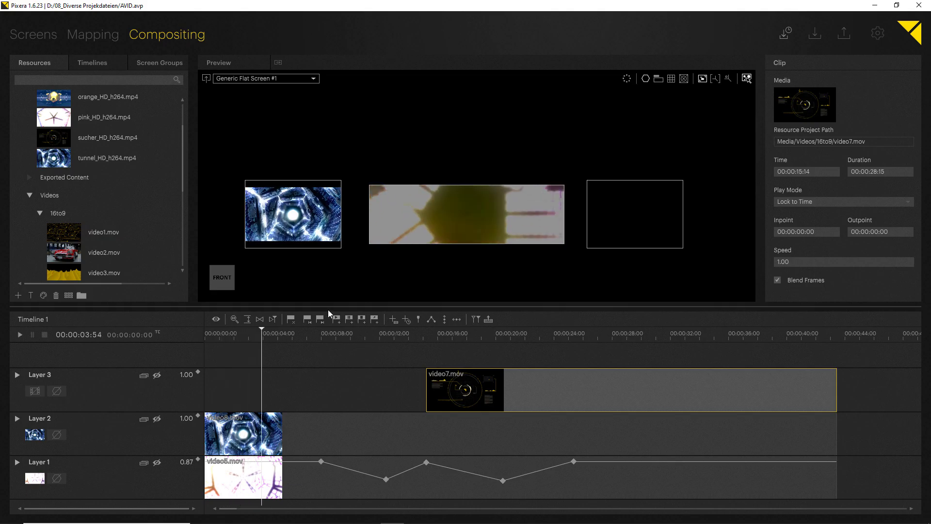
{"action": "left_click", "coordinate": [307, 227]}
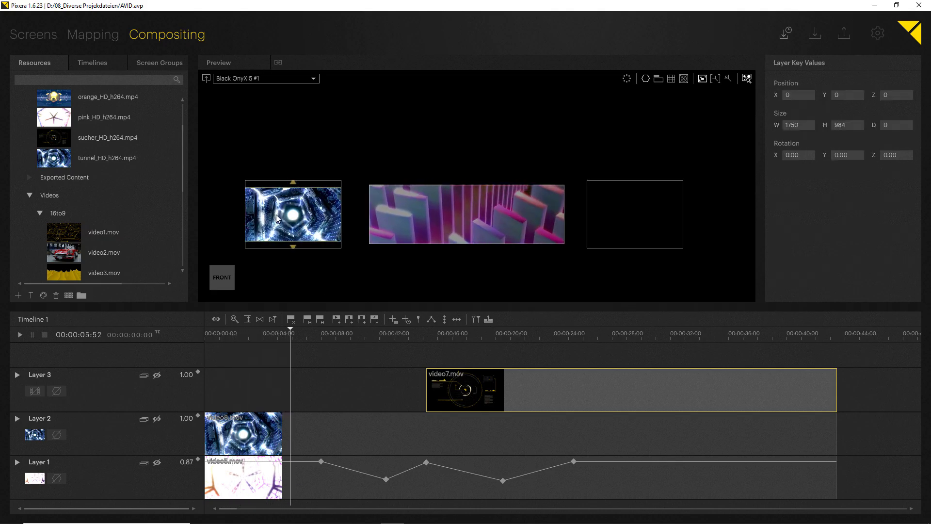
{"action": "left_click_drag", "start_coordinate": [311, 221], "coordinate": [276, 219]}
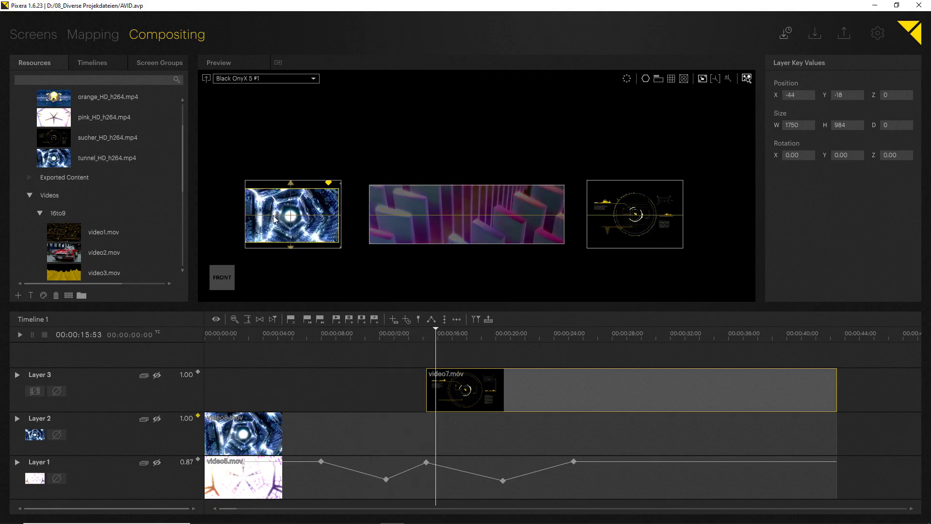
Step: Move the playhead to 00:00:20:50 and select video7 on the right projection screen
{"action": "left_click", "coordinate": [292, 333]}
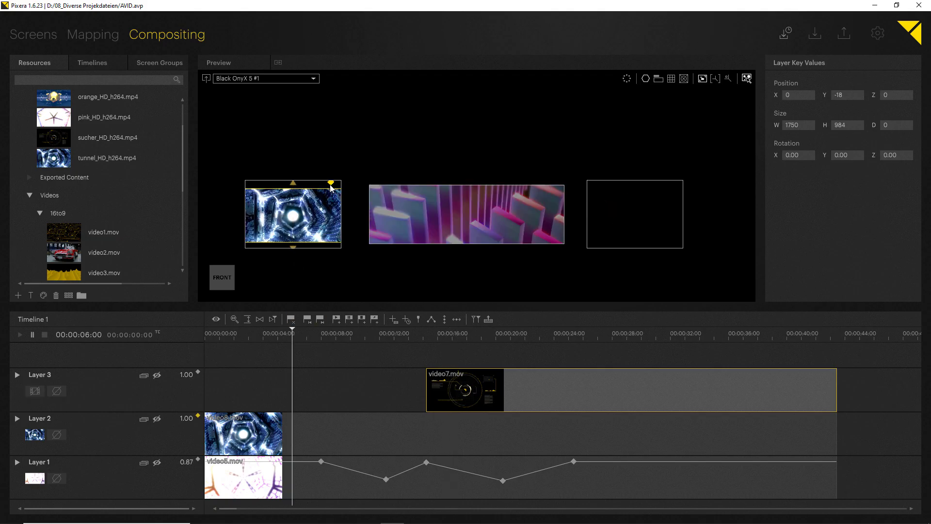
{"action": "left_click_drag", "start_coordinate": [296, 331], "coordinate": [508, 341]}
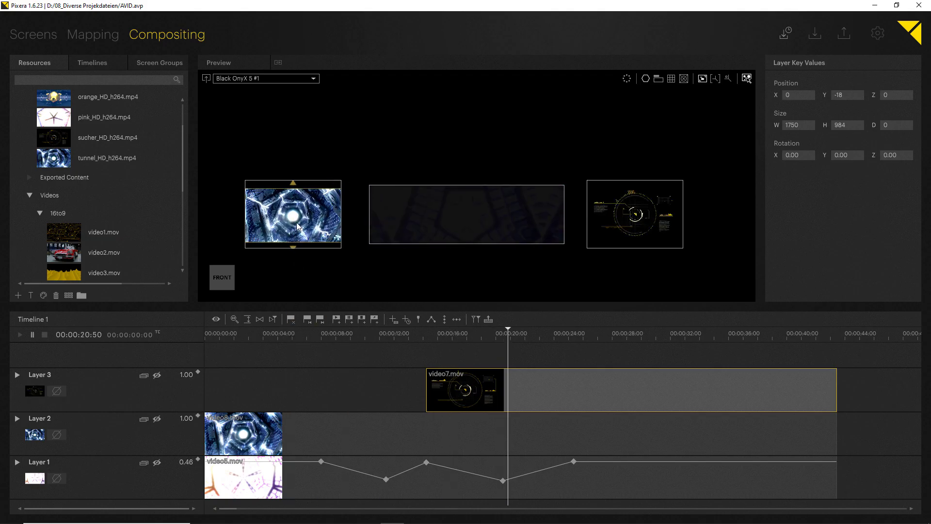
{"action": "left_click", "coordinate": [618, 194]}
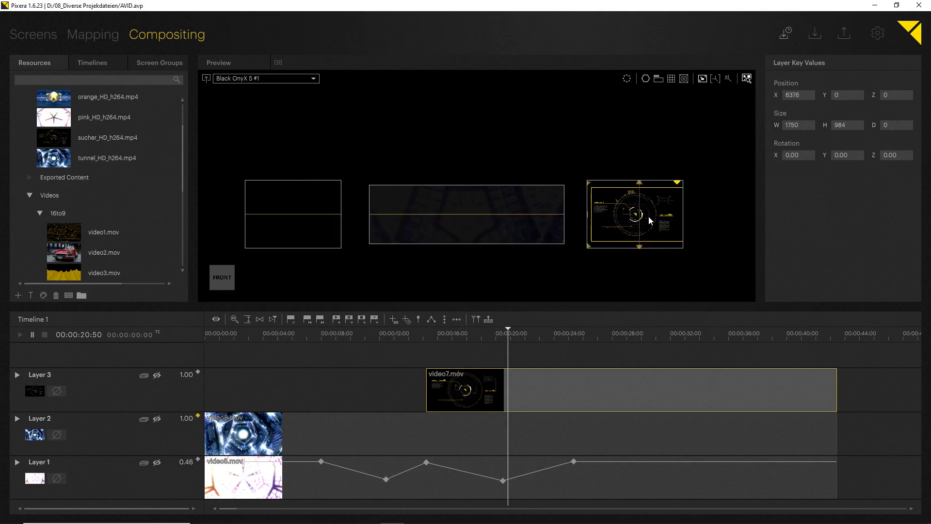
Step: Fade video7 in with low-then-full opacity keyframes on Layer 3 and replay from about five seconds
{"action": "left_click", "coordinate": [514, 394]}
{"action": "left_click_drag", "start_coordinate": [513, 394], "coordinate": [544, 369]}
{"action": "left_click", "coordinate": [534, 398]}
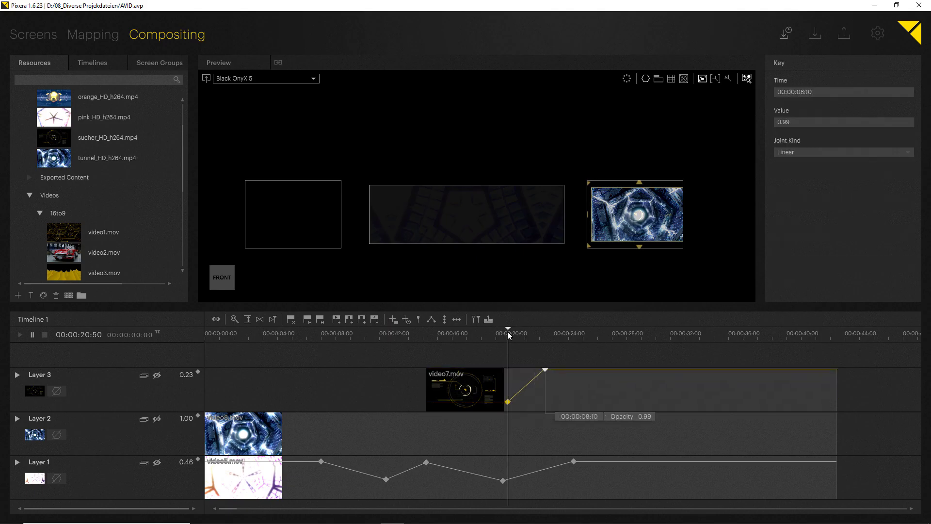
{"action": "left_click_drag", "start_coordinate": [508, 333], "coordinate": [282, 331]}
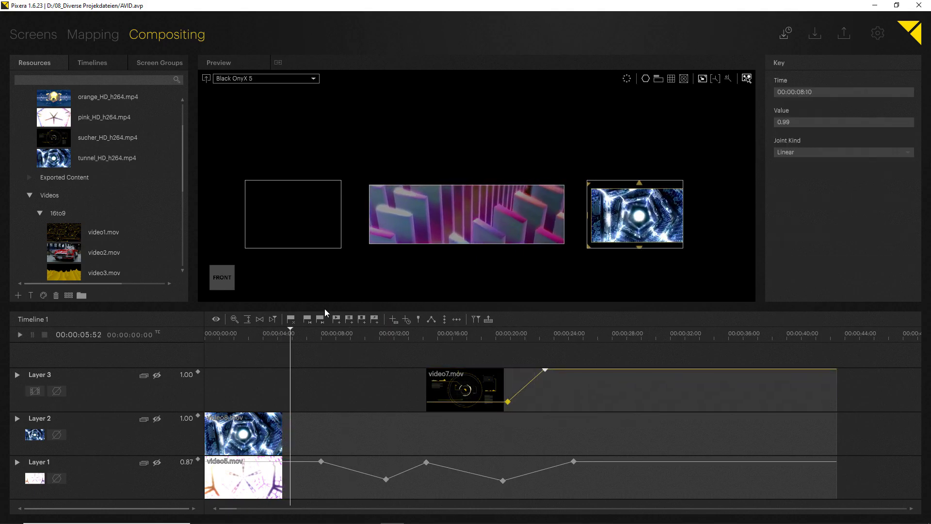
{"action": "key", "text": "space"}
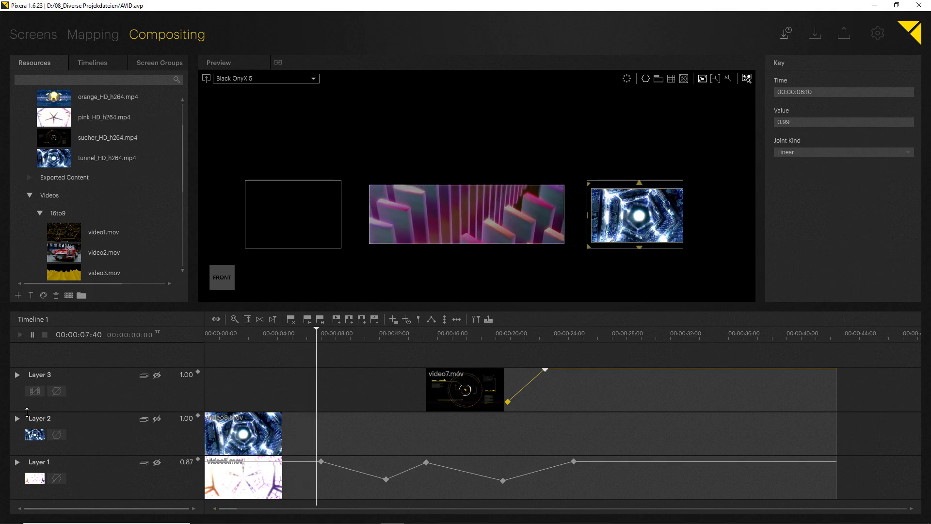
Step: Store position keyframes for Layer 2's tunnel video and play back its movement
{"action": "left_click", "coordinate": [17, 420]}
{"action": "scroll", "coordinate": [260, 472], "scroll_direction": "down", "scroll_amount": 1}
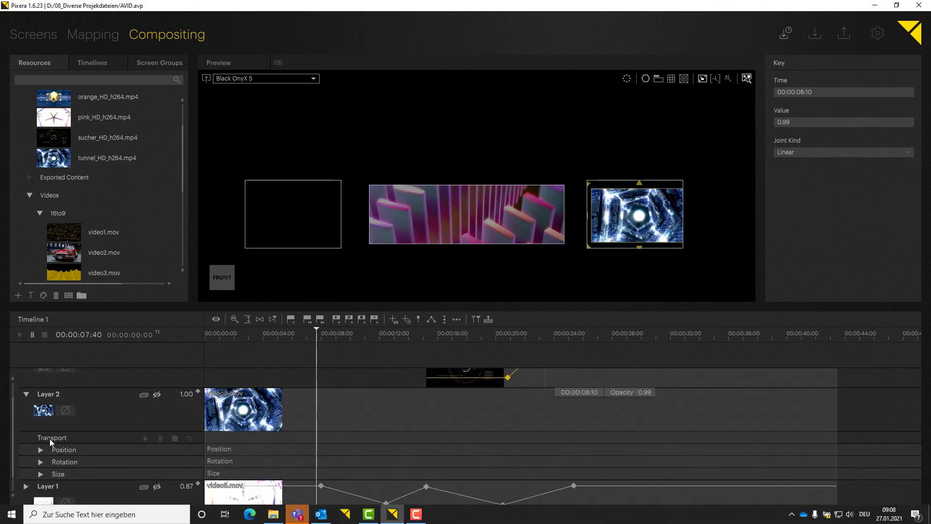
{"action": "left_click", "coordinate": [41, 450]}
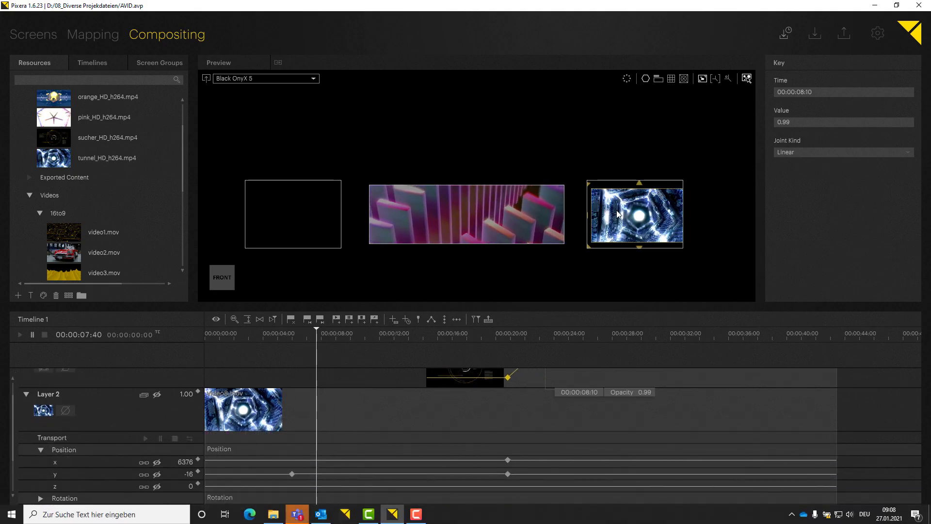
{"action": "key", "text": "ctrl+z"}
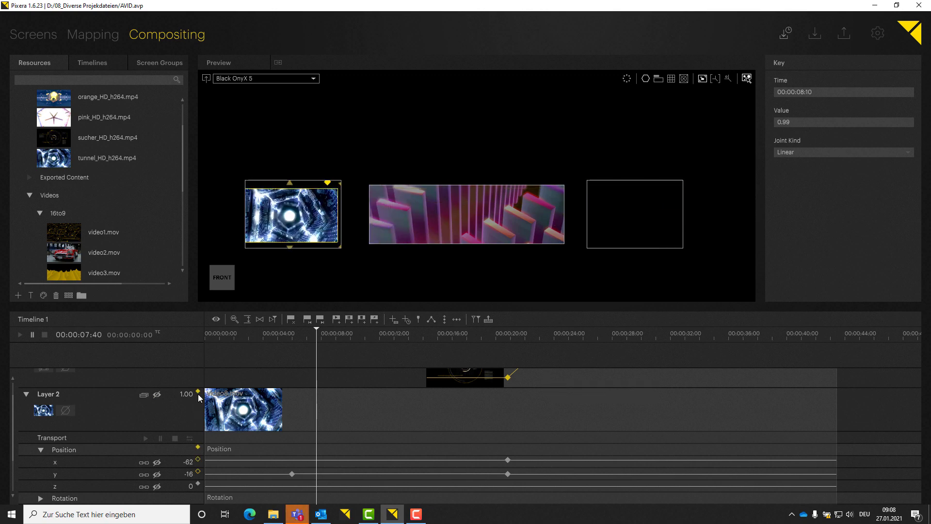
{"action": "left_click", "coordinate": [197, 391]}
{"action": "key", "text": "space"}
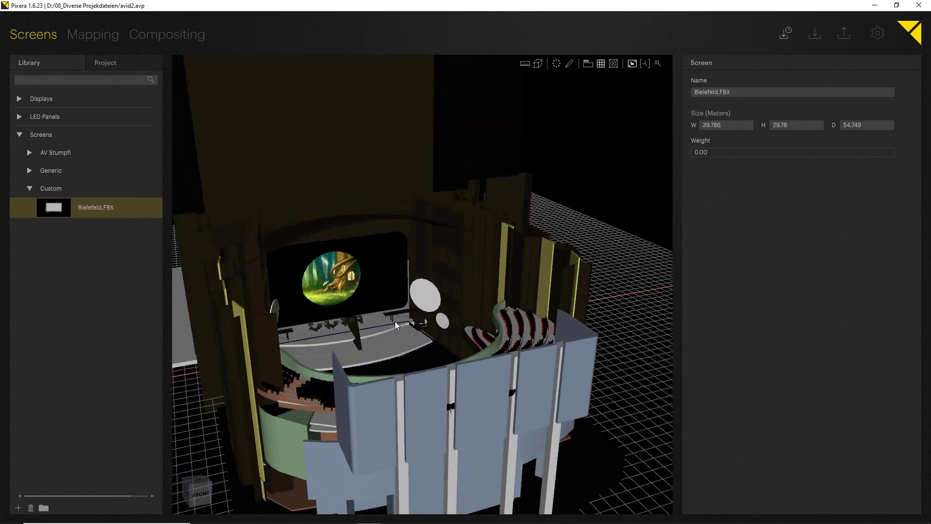
Step: Orbit the Bielefeld theatre model to a side view and switch to the Mapping workspace
{"action": "middle_click_drag", "start_coordinate": [361, 335], "coordinate": [243, 318]}
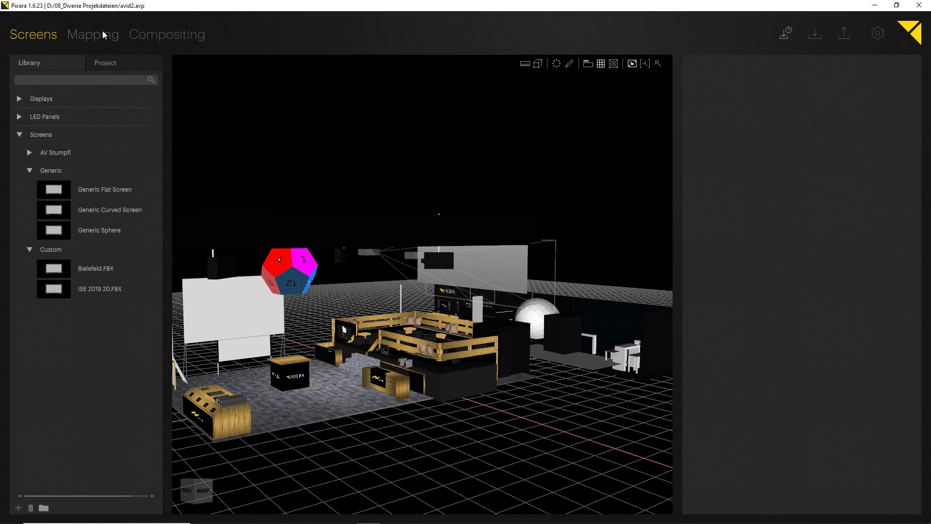
{"action": "left_click", "coordinate": [121, 38]}
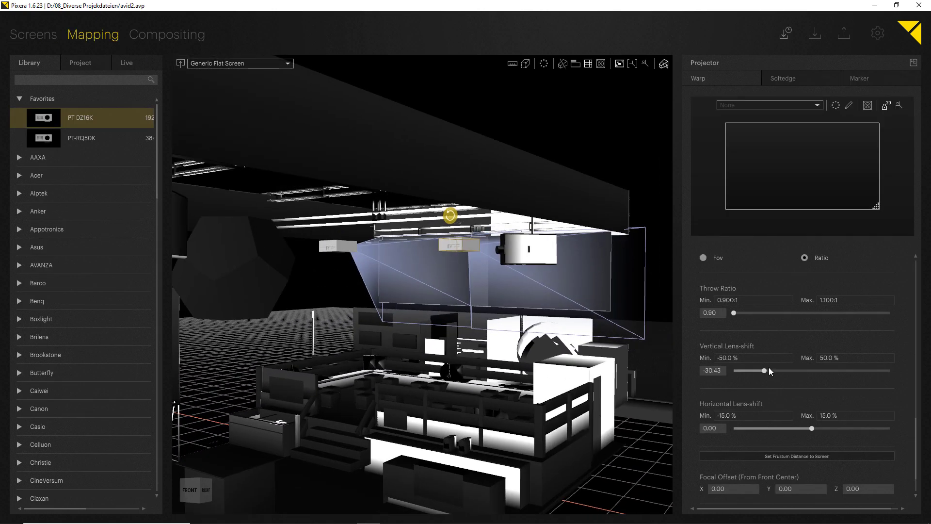
Step: Set vertical lens shift to about -26.4 and horizontal to -0.37, then reposition the projector
{"action": "mouse_move", "coordinate": [766, 371]}
{"action": "left_mouse_down"}
{"action": "mouse_move", "coordinate": [805, 370]}
{"action": "mouse_move", "coordinate": [749, 358]}
{"action": "mouse_move", "coordinate": [769, 356]}
{"action": "left_mouse_up"}
{"action": "mouse_move", "coordinate": [812, 428]}
{"action": "left_mouse_down"}
{"action": "mouse_move", "coordinate": [752, 423]}
{"action": "mouse_move", "coordinate": [811, 418]}
{"action": "left_mouse_up"}
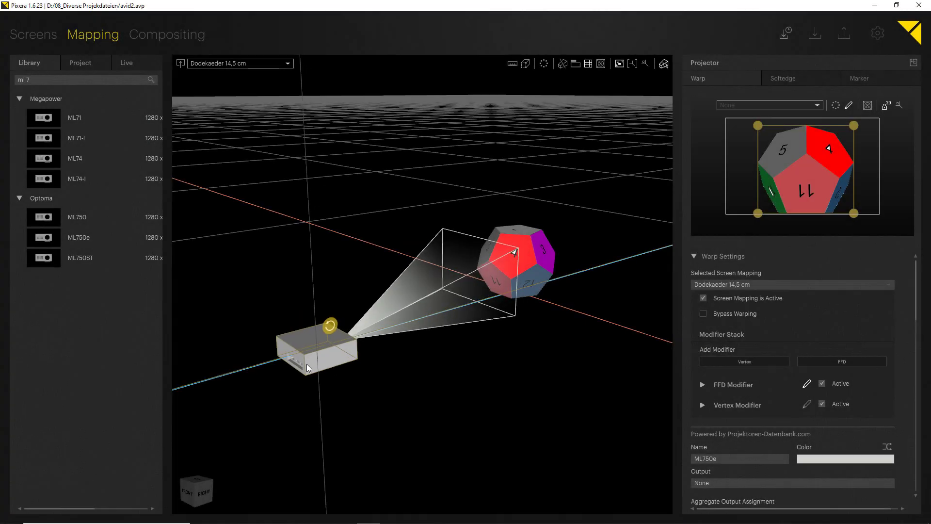
{"action": "left_click_drag", "start_coordinate": [306, 363], "coordinate": [331, 346]}
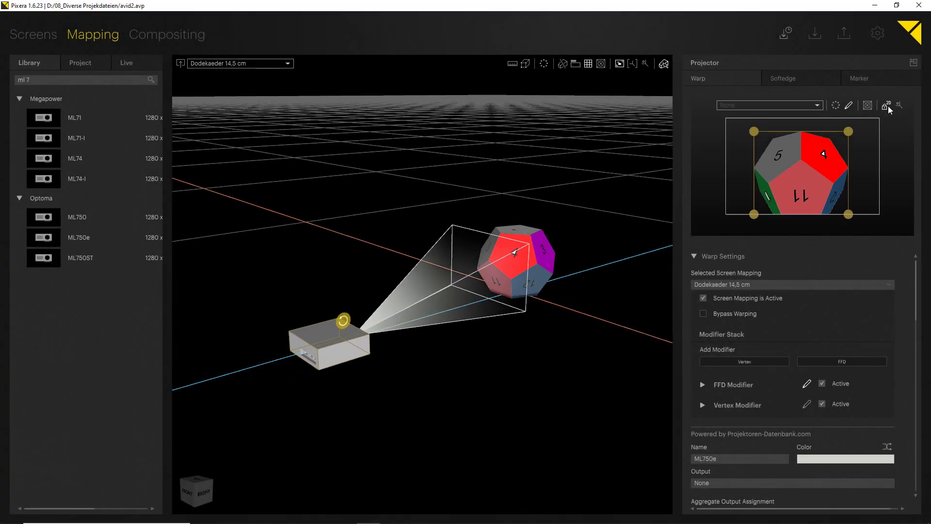
Step: Widen the Projector/Warp panel and orbit the warp preview around the dodecahedron
{"action": "left_click_drag", "start_coordinate": [678, 163], "coordinate": [543, 194]}
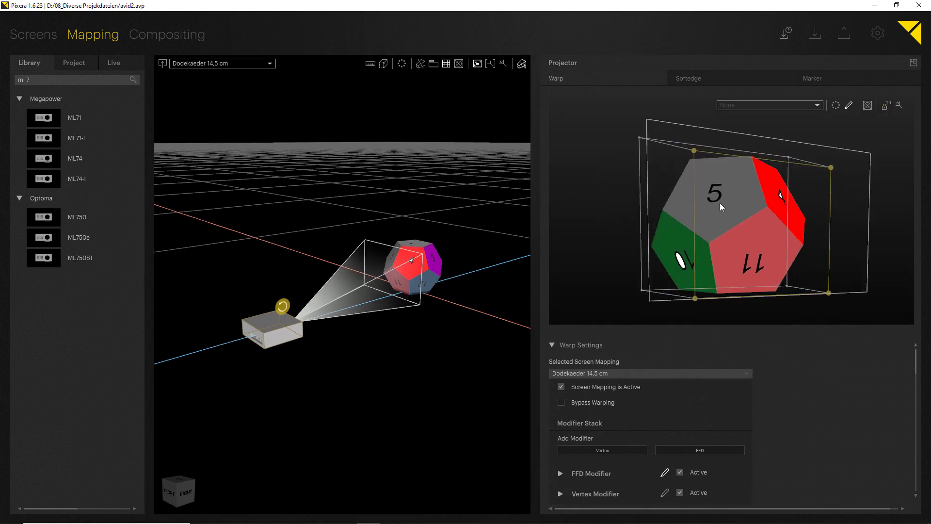
{"action": "middle_click_drag", "start_coordinate": [723, 203], "coordinate": [681, 187]}
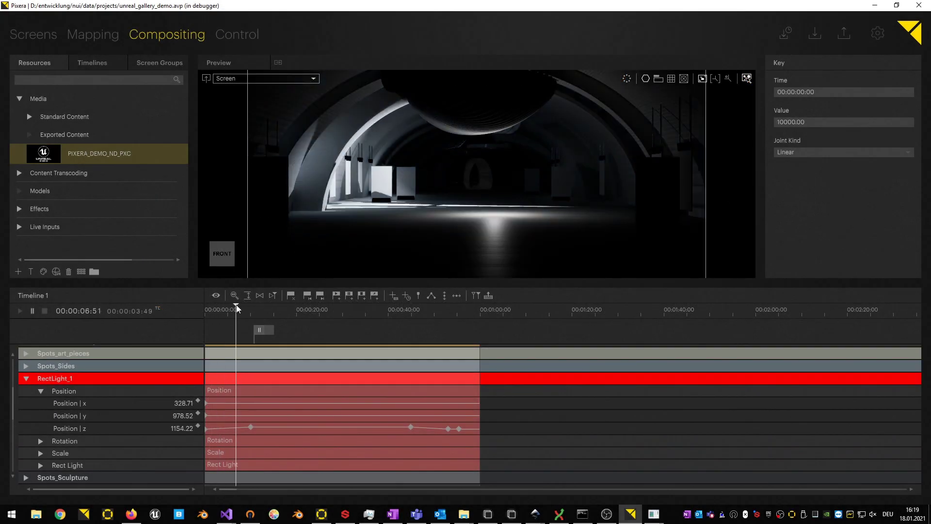
Step: Scrub the timeline to preview the moving gallery lights, then edit the point light's Brightness value
{"action": "left_click_drag", "start_coordinate": [239, 304], "coordinate": [251, 314]}
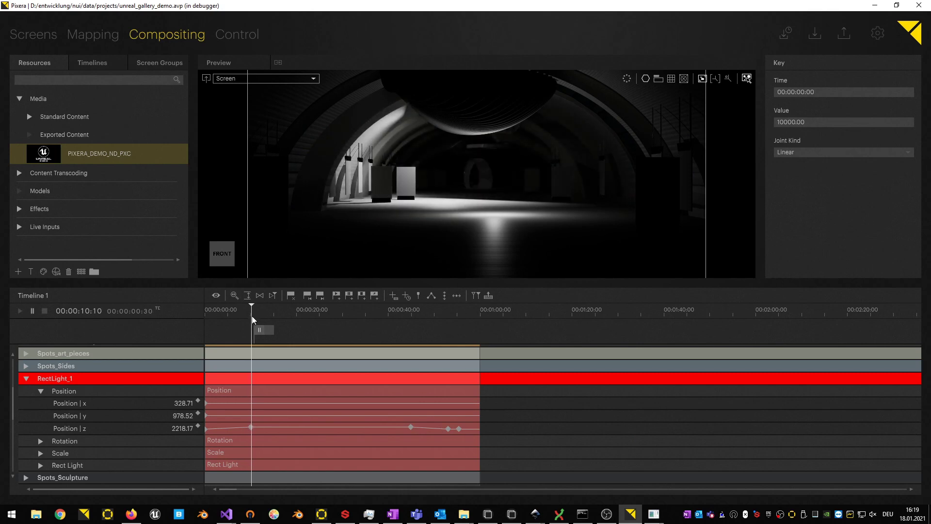
{"action": "scroll", "coordinate": [139, 379], "scroll_direction": "down", "scroll_amount": 6}
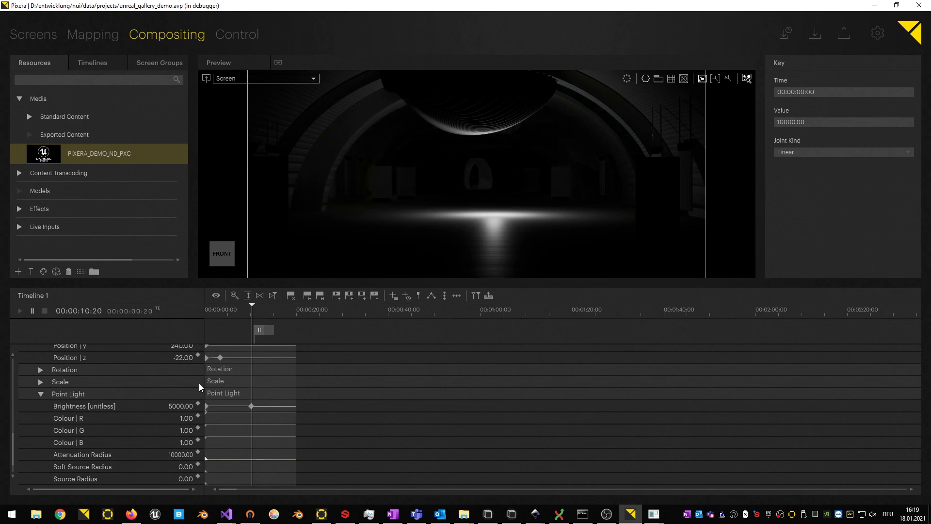
{"action": "double_click", "coordinate": [188, 406]}
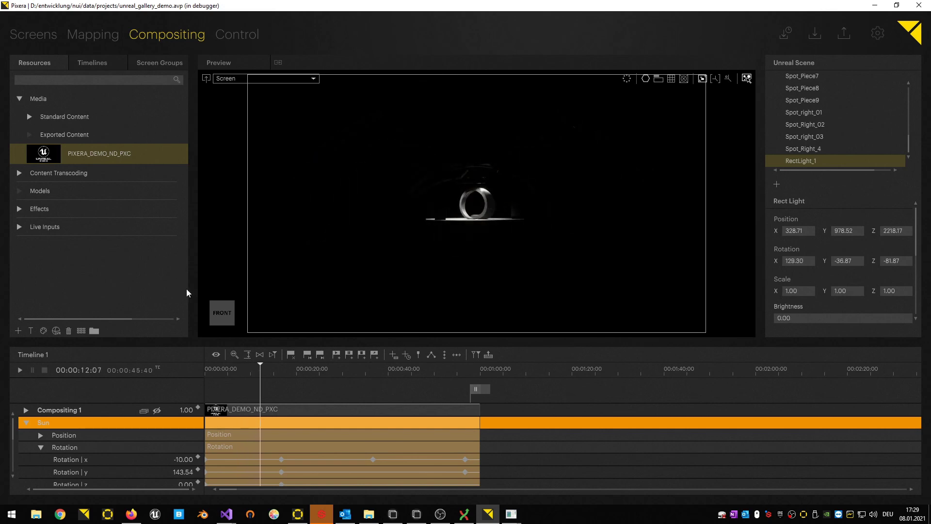
Step: View the gallery through the screen camera and store an Art_1 Rotation x keyframe of 0 at 00:00:57:48
{"action": "left_click", "coordinate": [206, 78]}
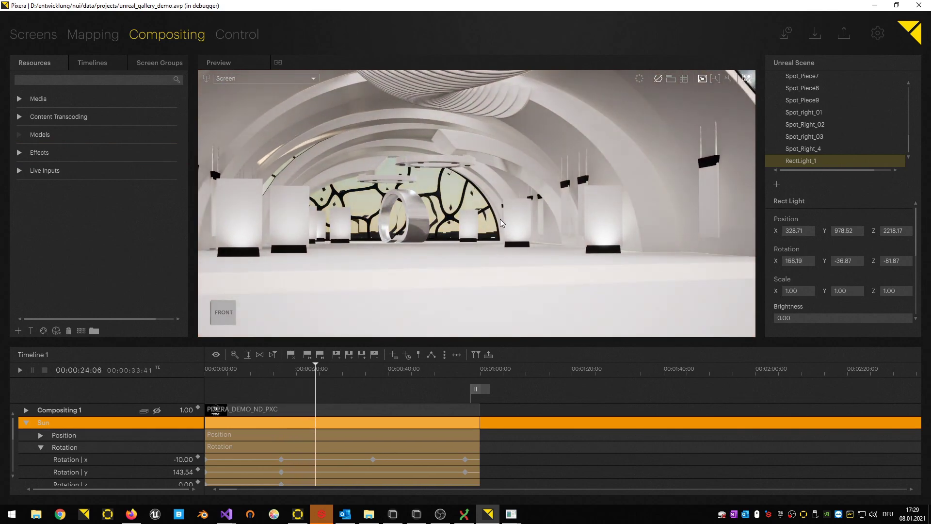
{"action": "left_click_drag", "start_coordinate": [447, 259], "coordinate": [470, 235]}
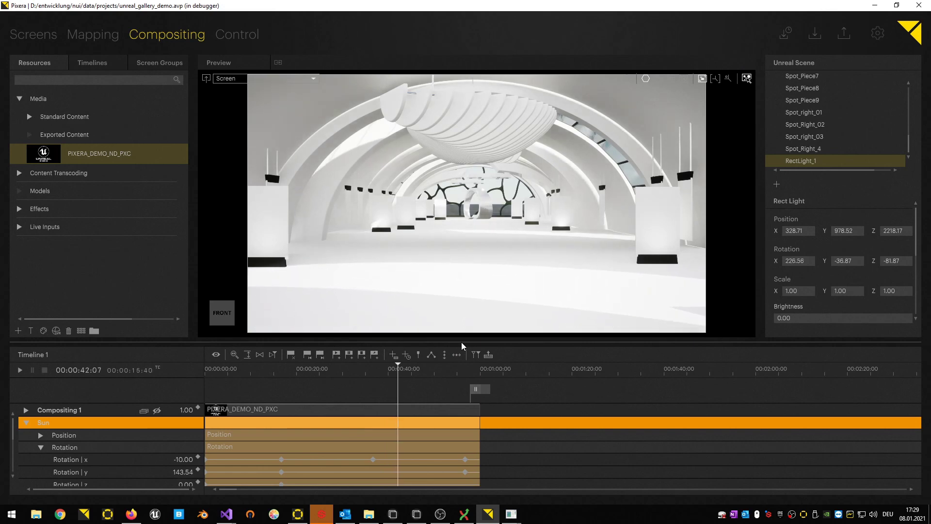
{"action": "left_click", "coordinate": [27, 422]}
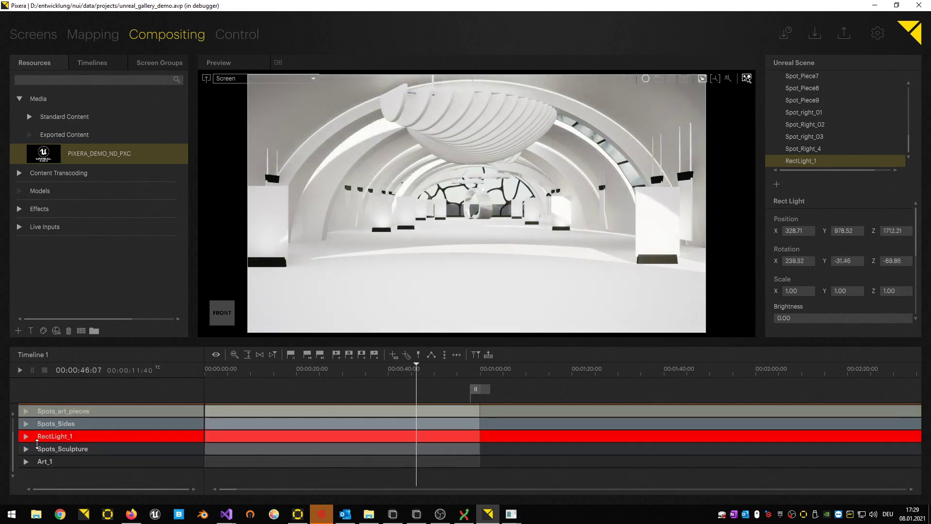
{"action": "left_click", "coordinate": [25, 461]}
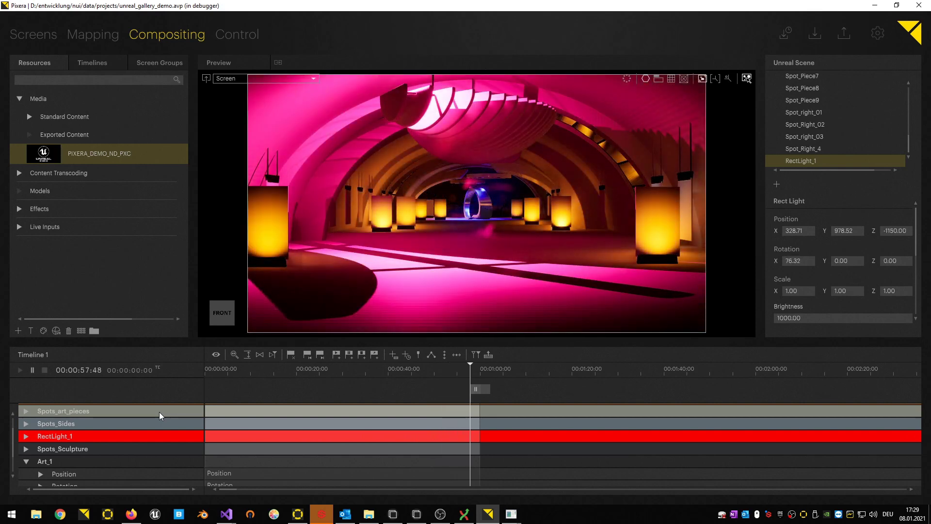
{"action": "scroll", "coordinate": [111, 450], "scroll_direction": "down", "scroll_amount": 1}
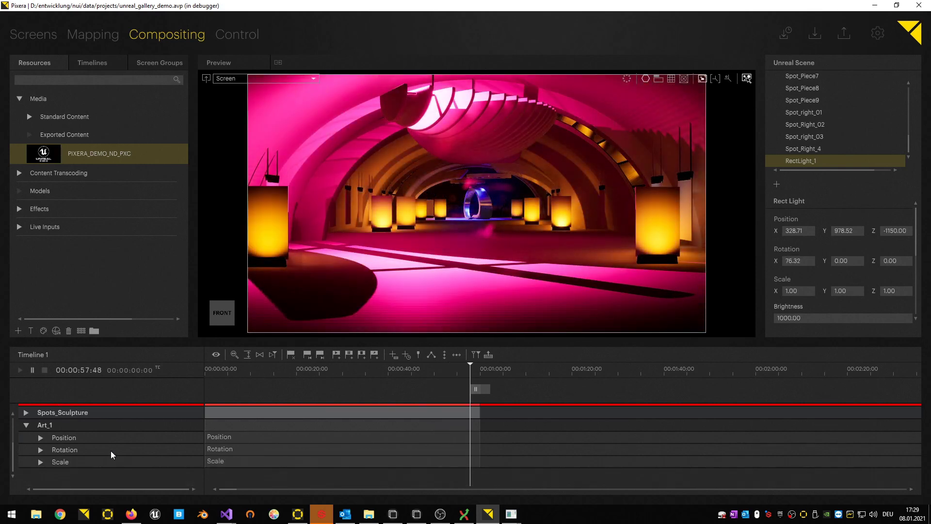
{"action": "left_click", "coordinate": [40, 449]}
{"action": "scroll", "coordinate": [127, 452], "scroll_direction": "down", "scroll_amount": 1}
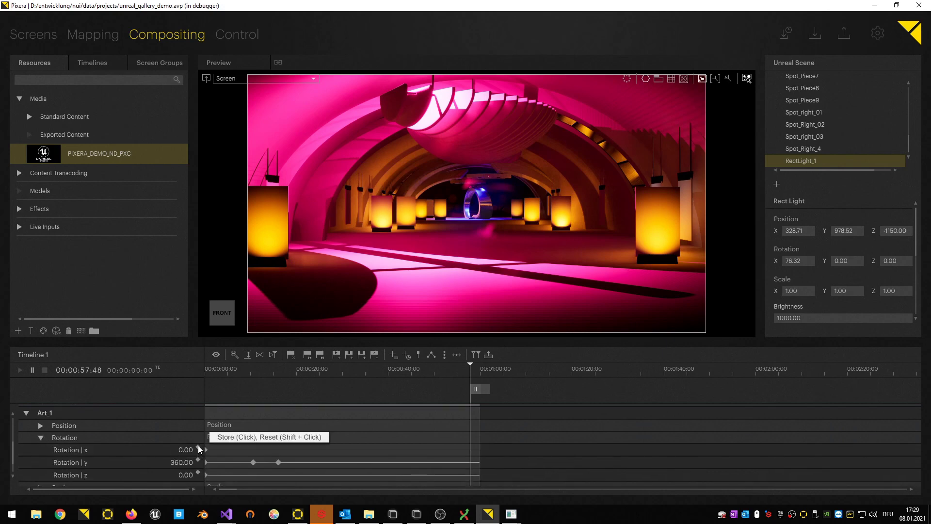
{"action": "left_click", "coordinate": [197, 446]}
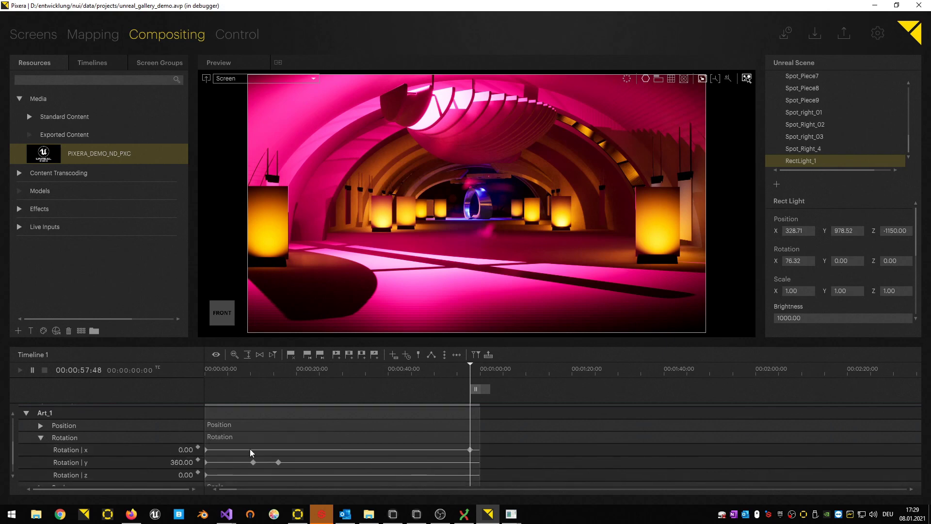
Step: Jump to 00:00:59:59 and set Art_1's Rotation x to 360
{"action": "double_click", "coordinate": [83, 373]}
{"action": "type", "text": "59"}
{"action": "key", "text": "Return"}
{"action": "type", "text": "360"}
{"action": "key", "text": "Return"}
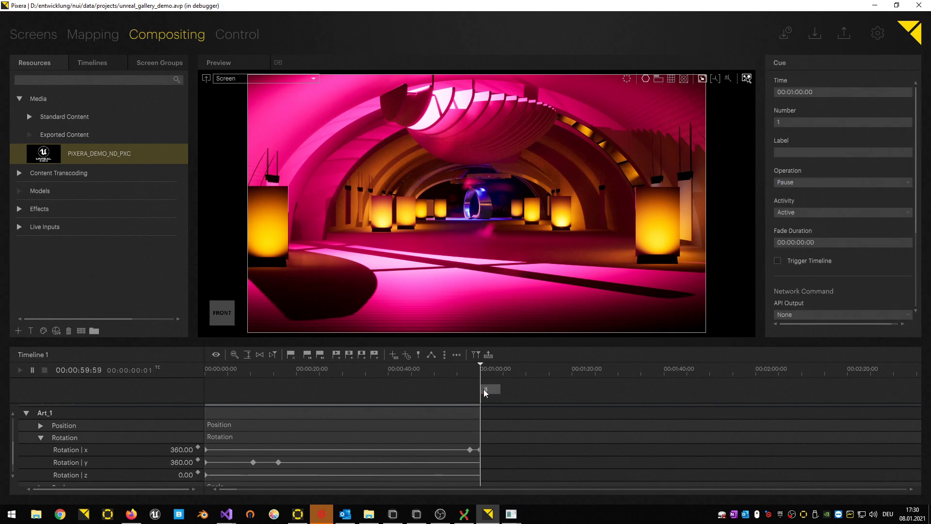